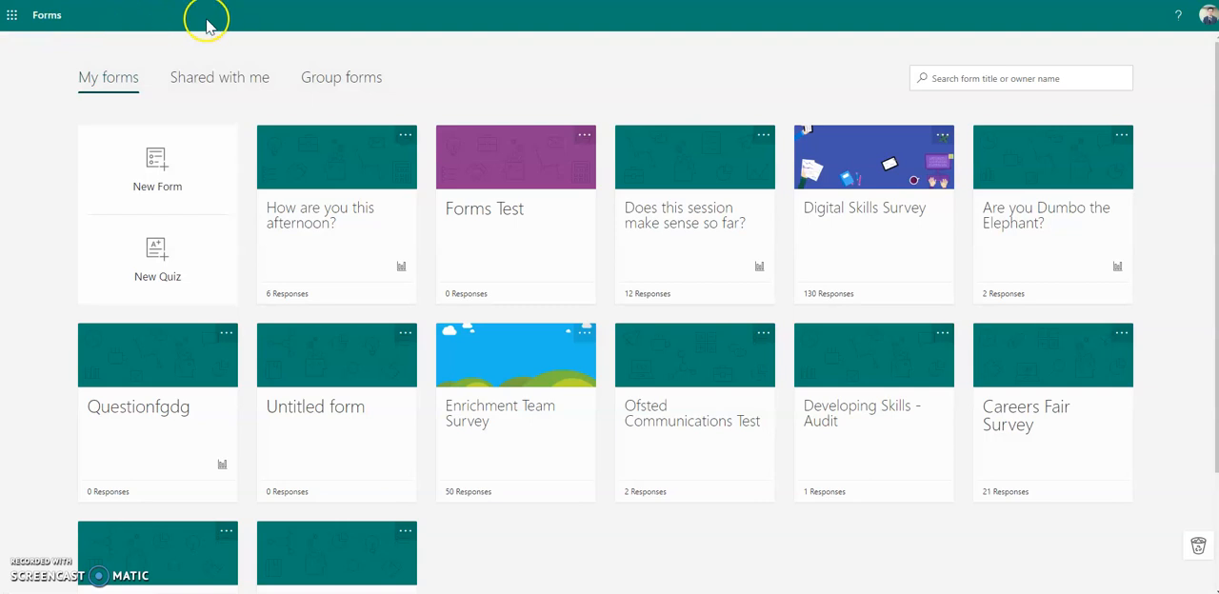
left_click(11, 19)
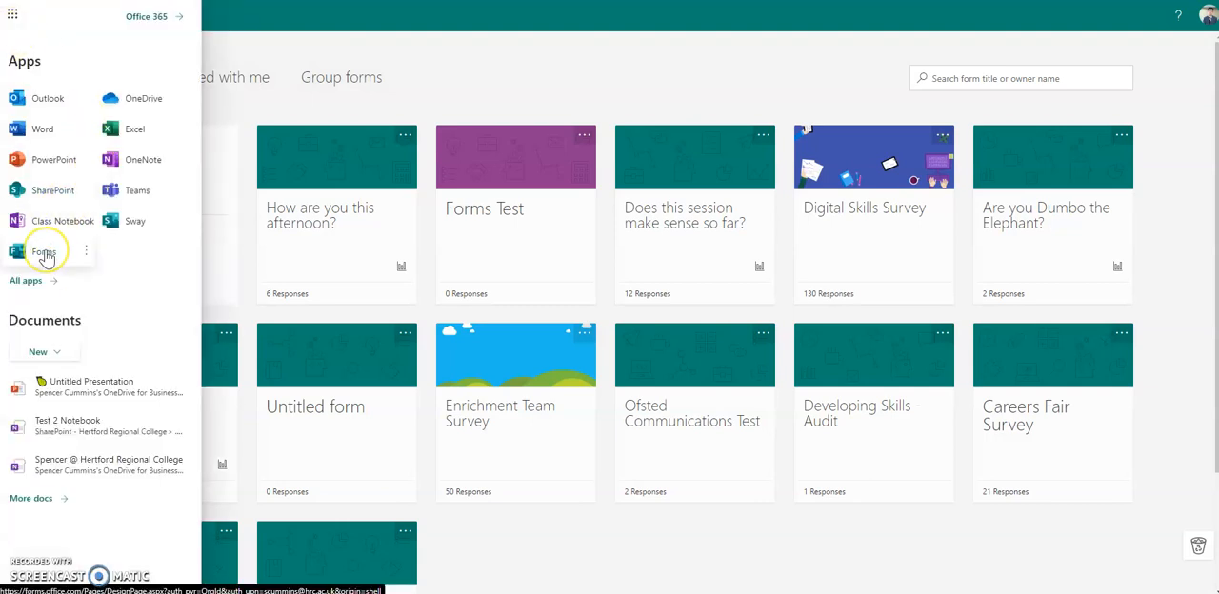
left_click(14, 17)
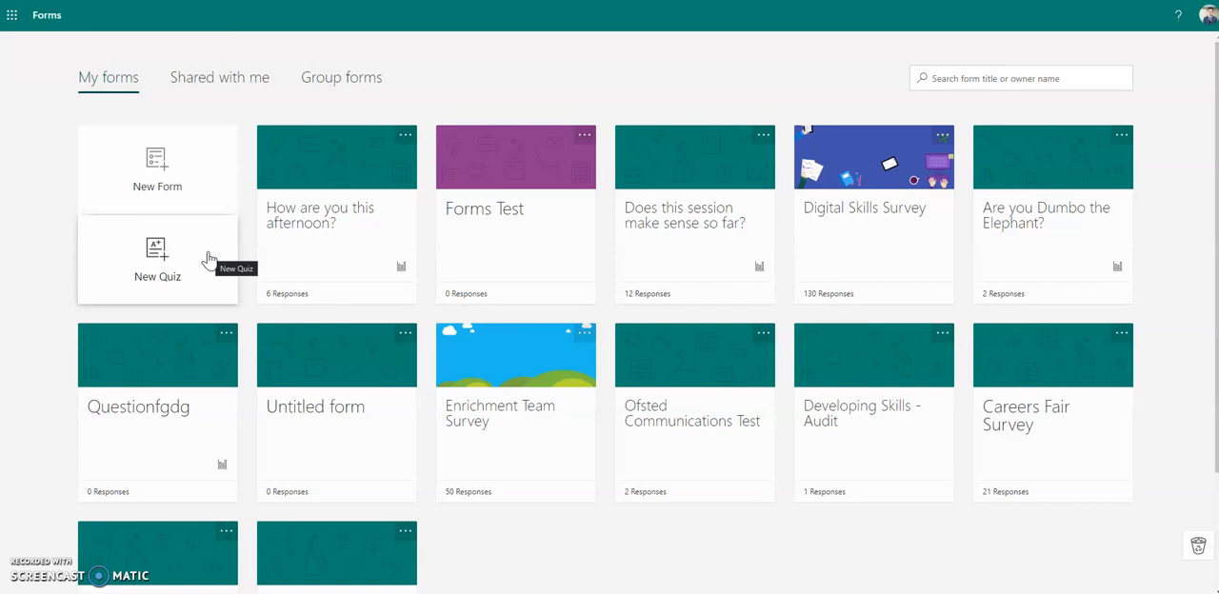
- Create a new quiz and title it "Test"
left_click(209, 259)
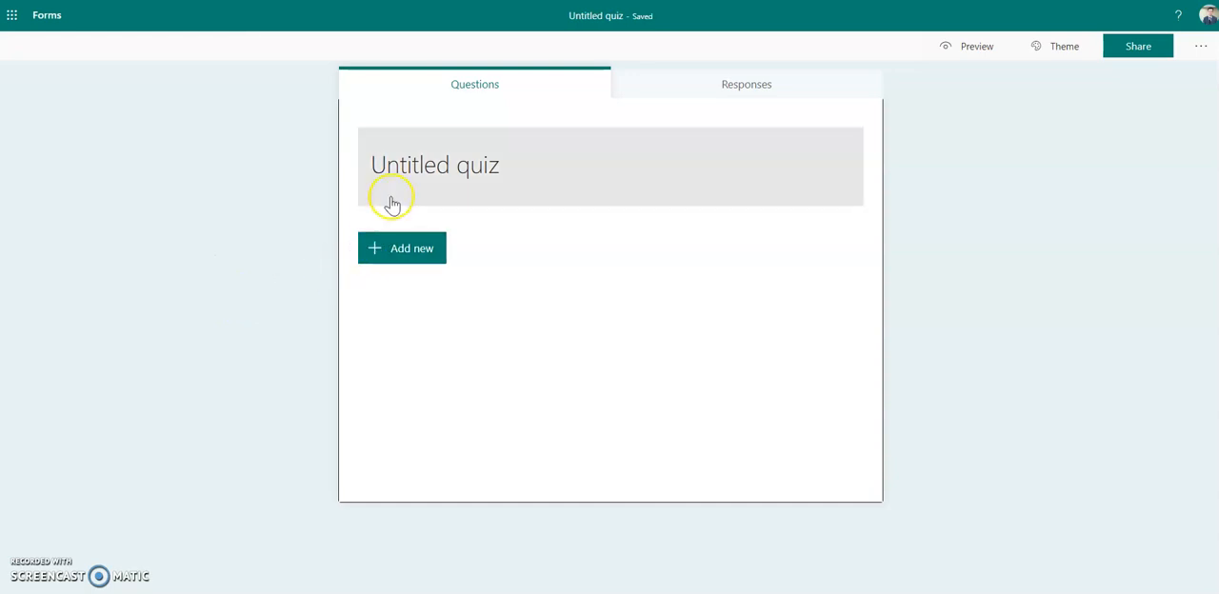
left_click(417, 167)
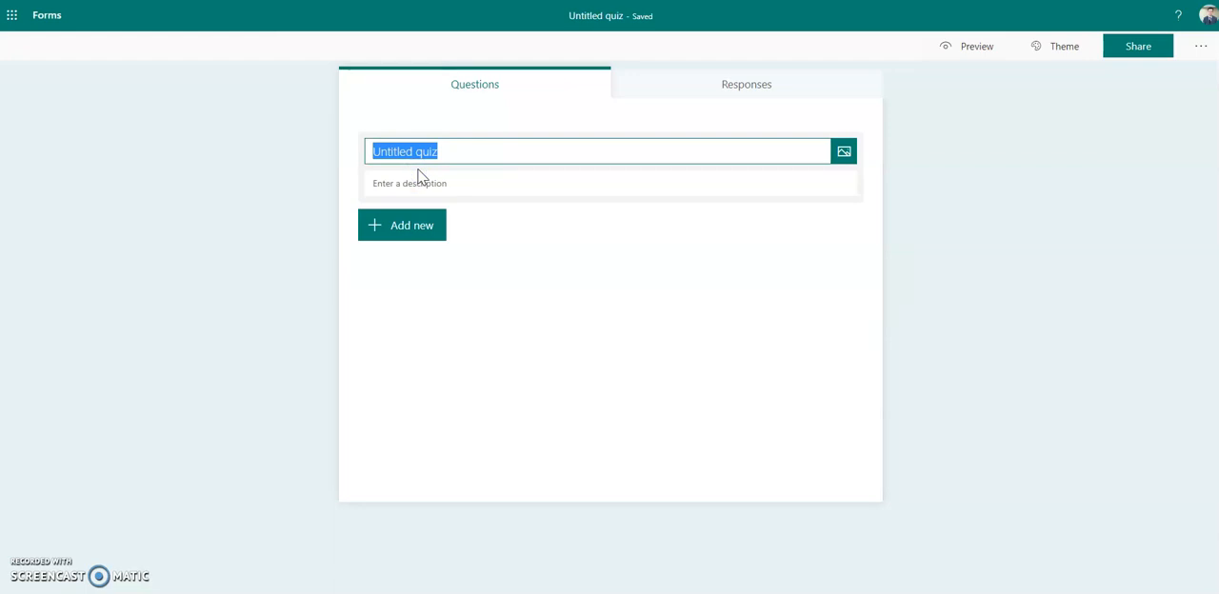
type("Test")
left_click(438, 187)
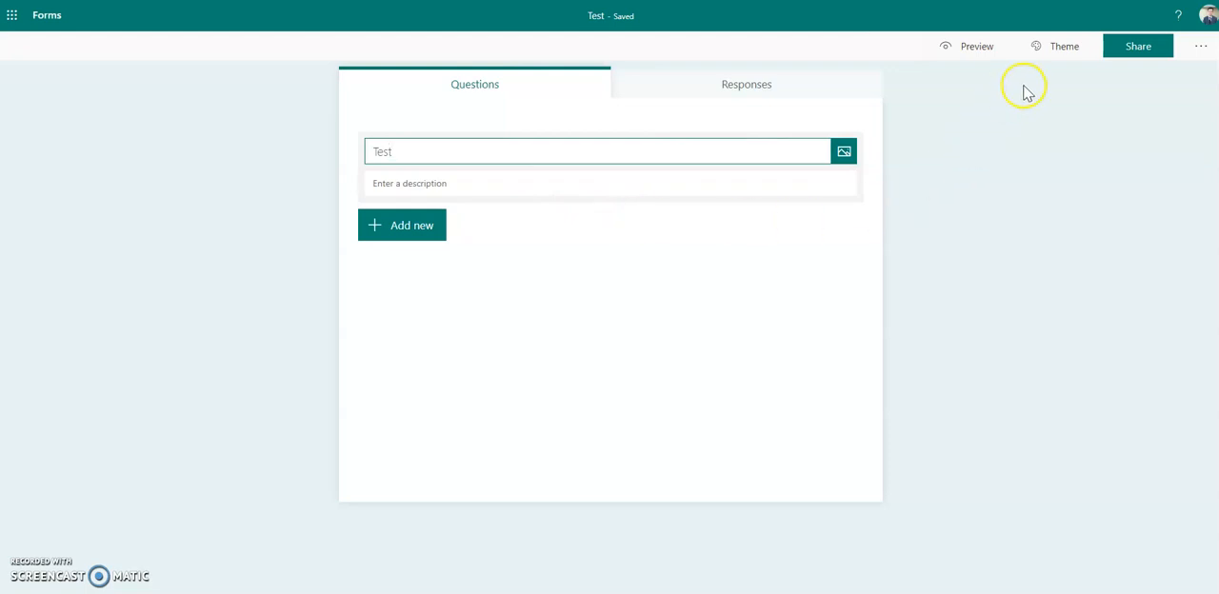
- Try the plain purple and teal themes, and apply the underwater octopus theme to the quiz
left_click(1054, 47)
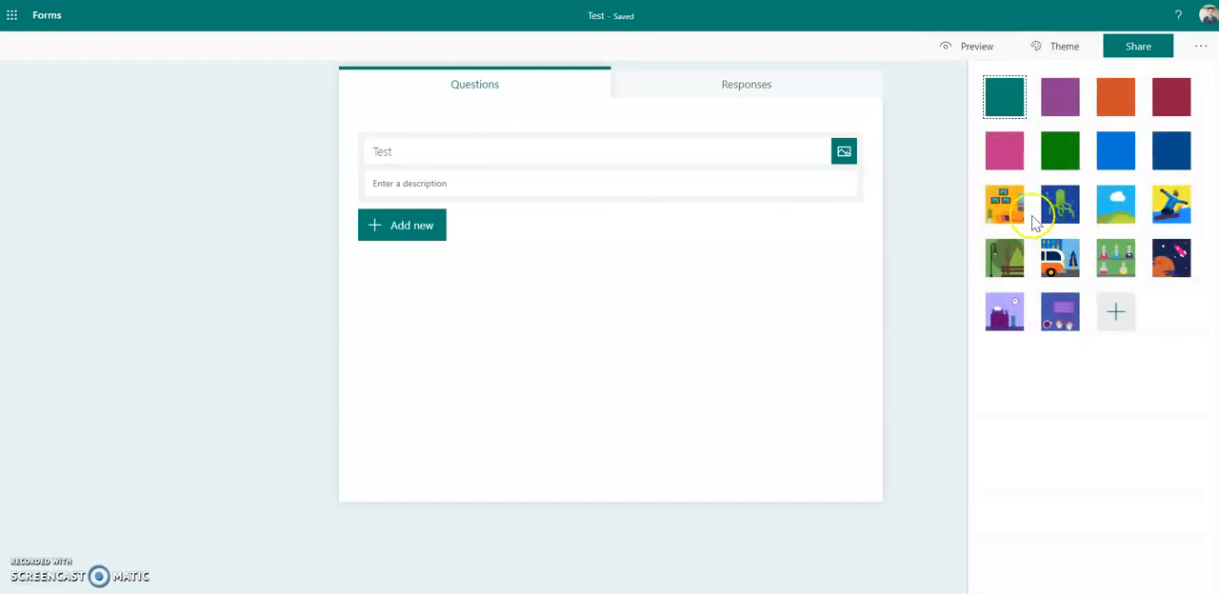
left_click(1060, 210)
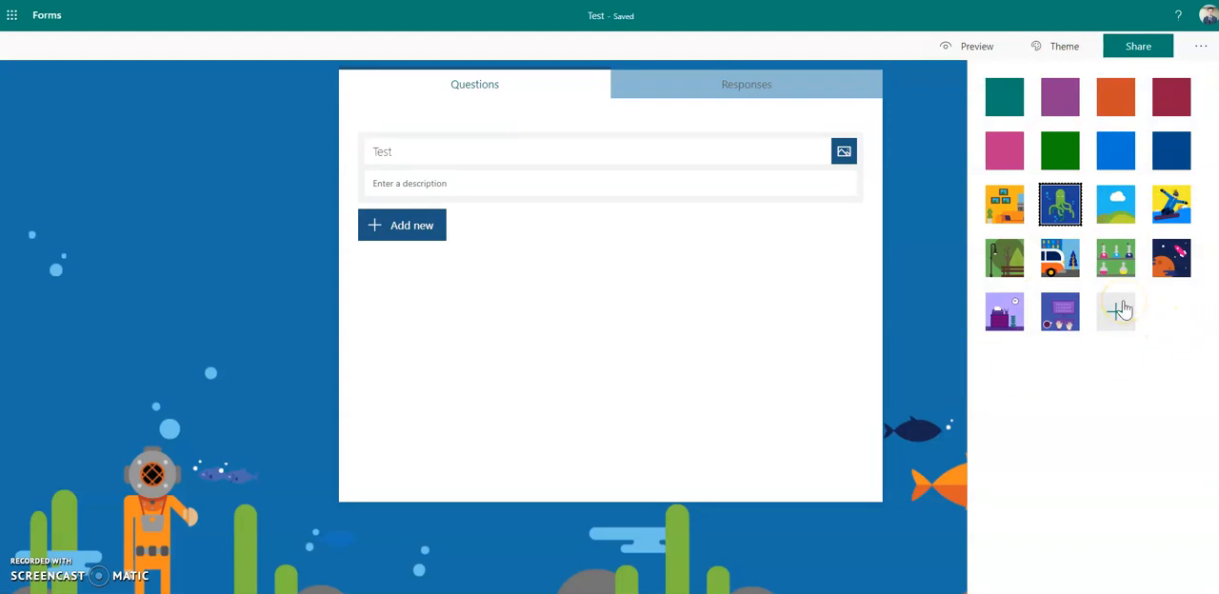
left_click(1001, 114)
left_click(1055, 113)
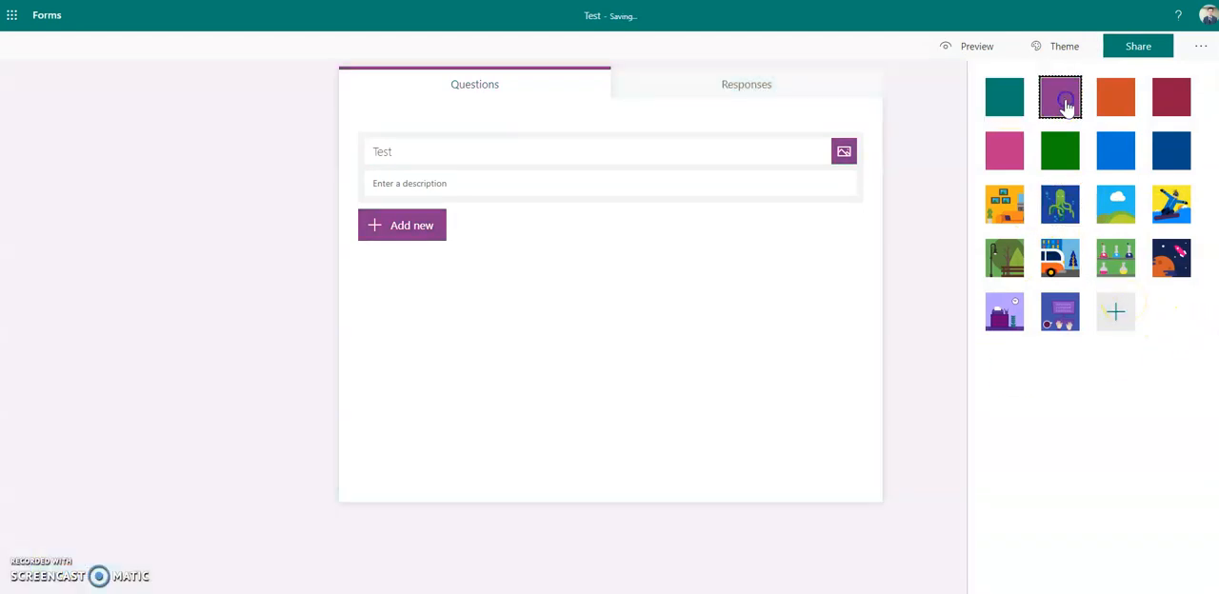
left_click(1015, 97)
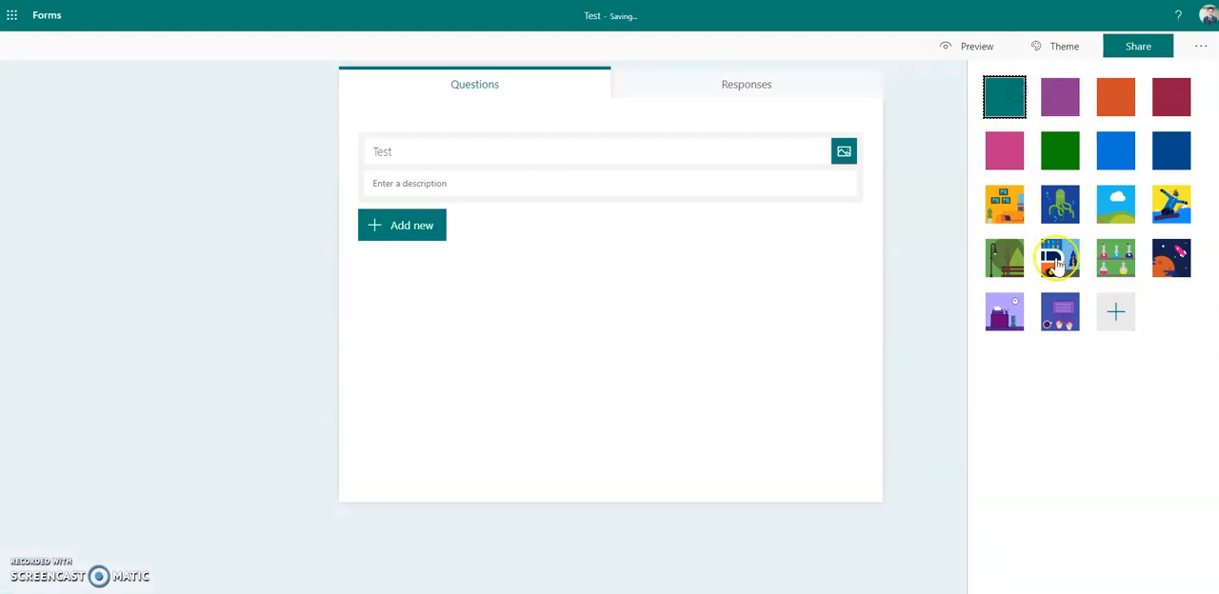
left_click(1055, 213)
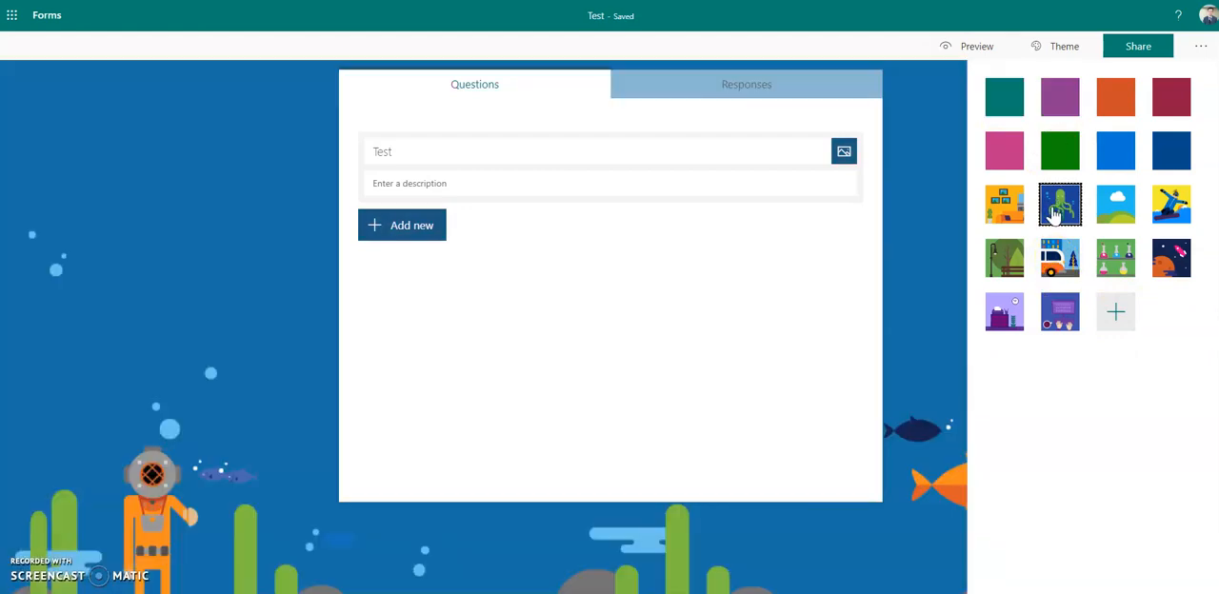
left_click(944, 169)
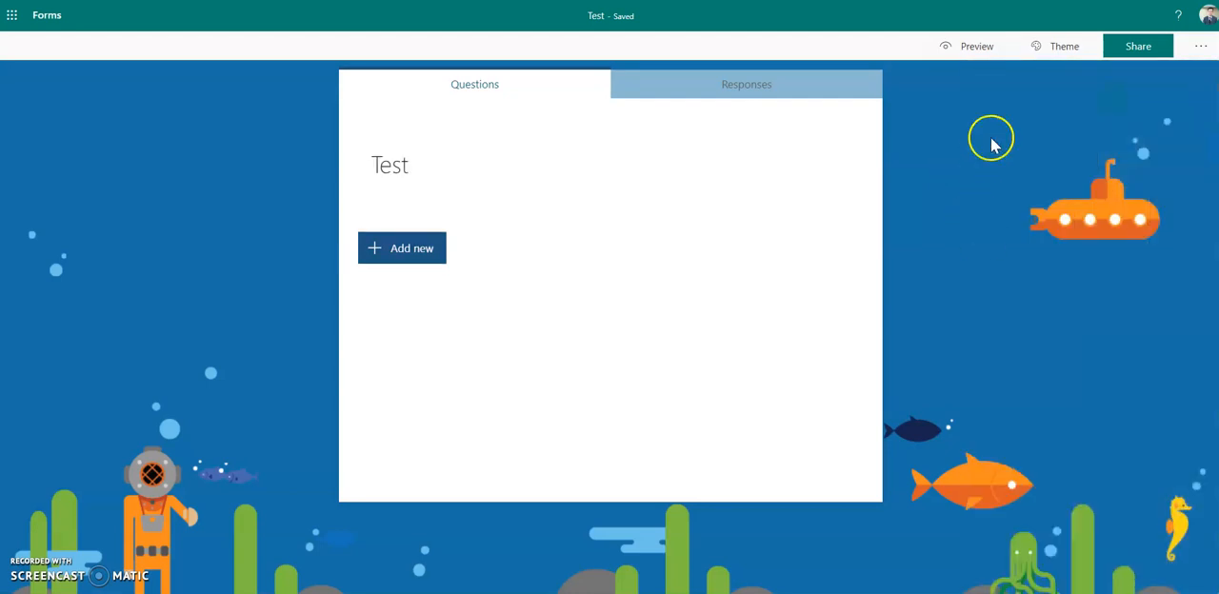
- Add a section to the quiz and title it "Unit 2"
left_click(382, 253)
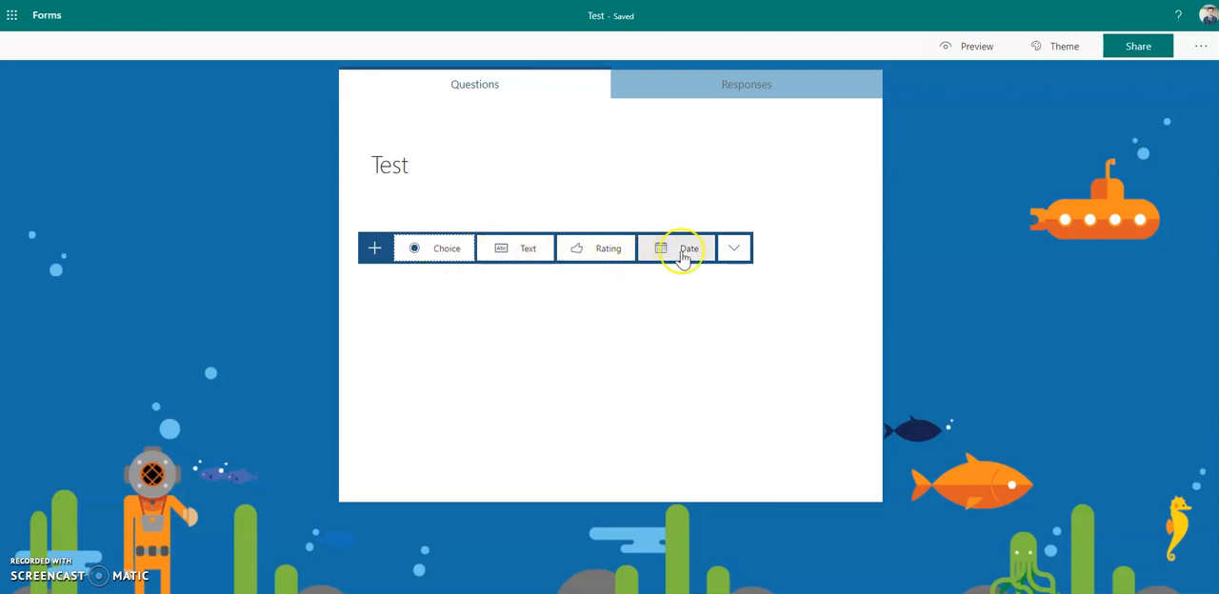
left_click(732, 251)
left_click(738, 276)
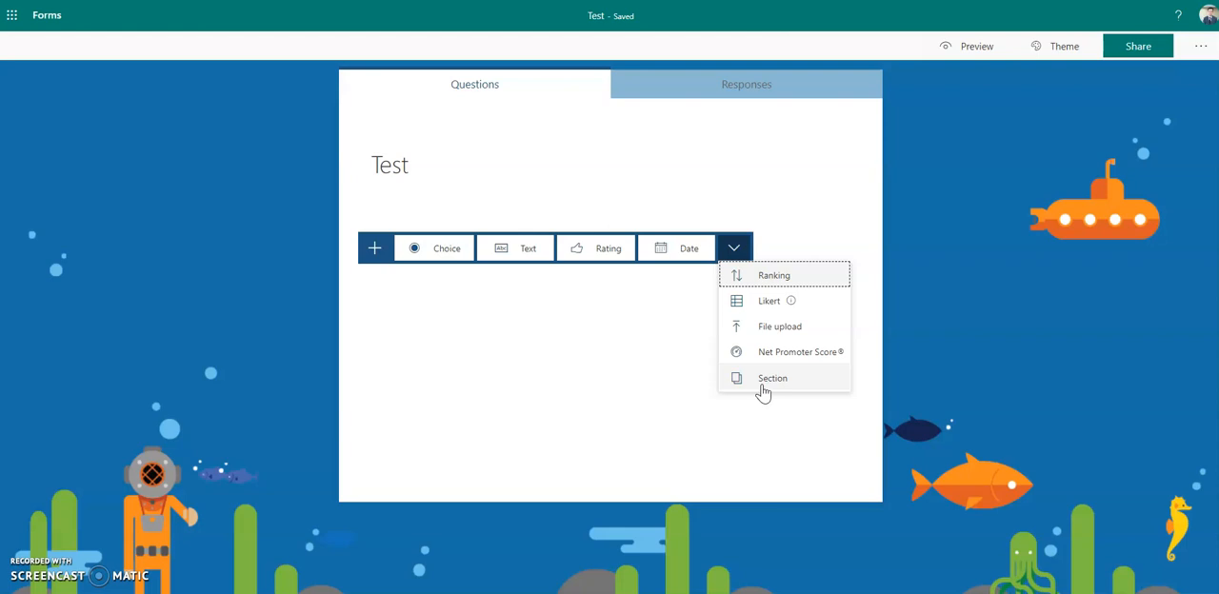
left_click(825, 221)
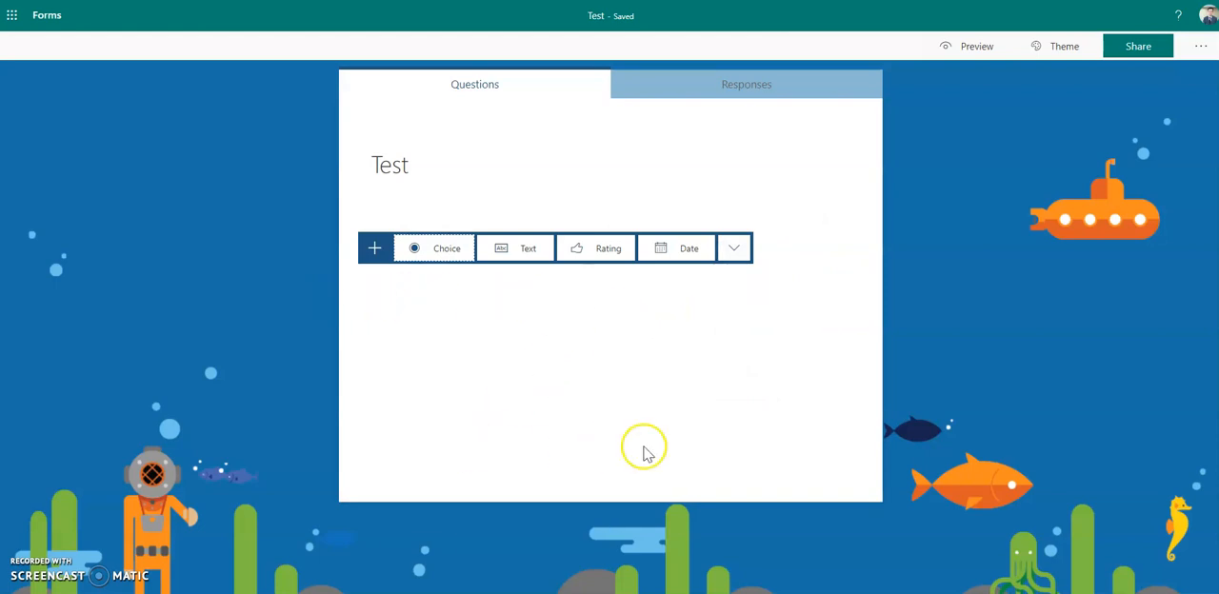
left_click(735, 249)
left_click(787, 379)
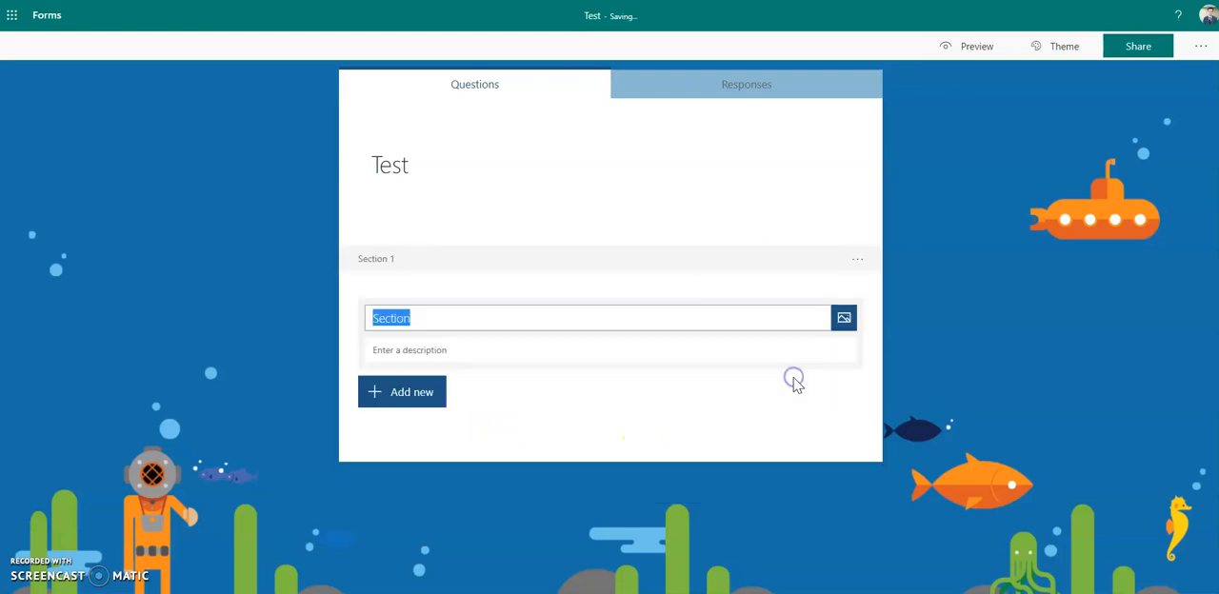
type("Unit 2")
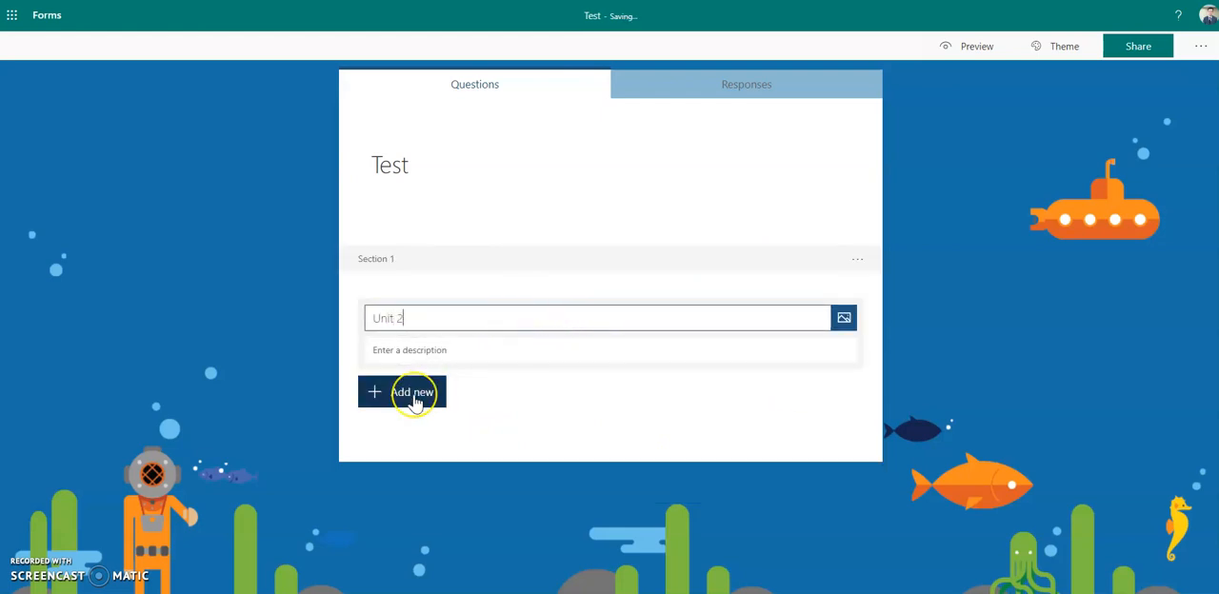
left_click(746, 424)
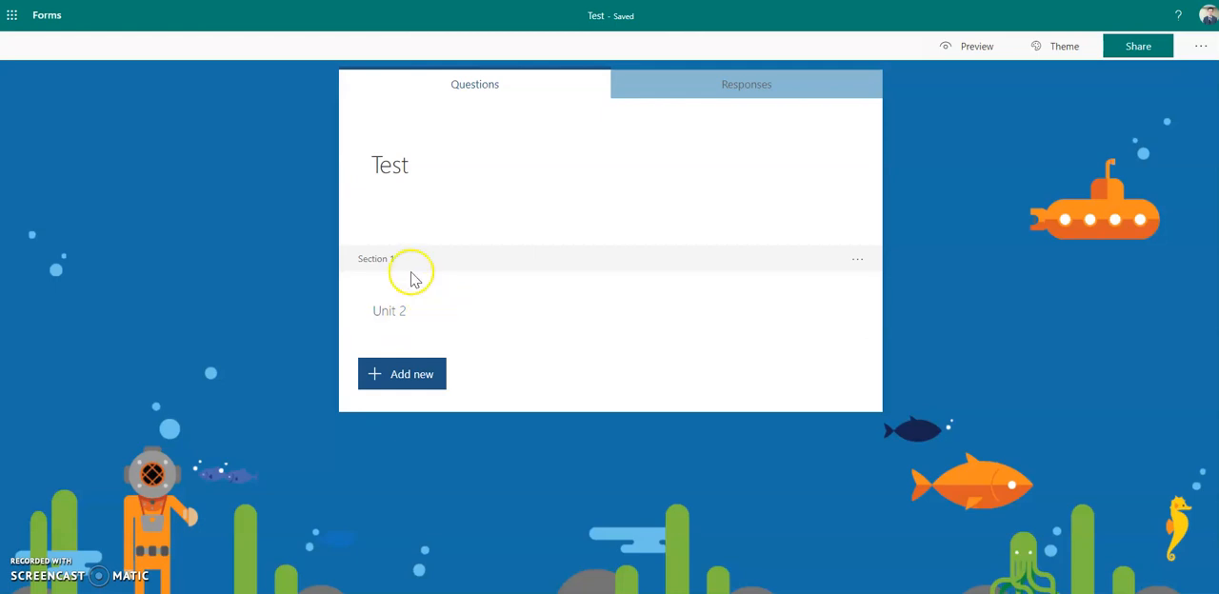
- Add a choice question to the Unit 2 section with the text "Does this make sense?"
left_click(437, 309)
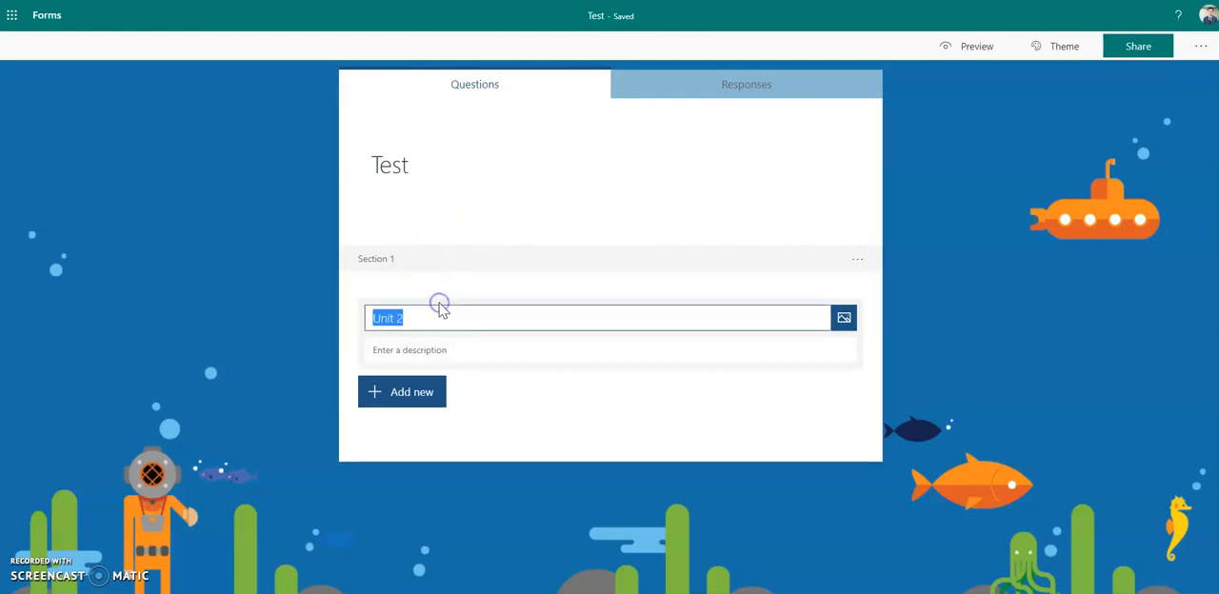
left_click(428, 395)
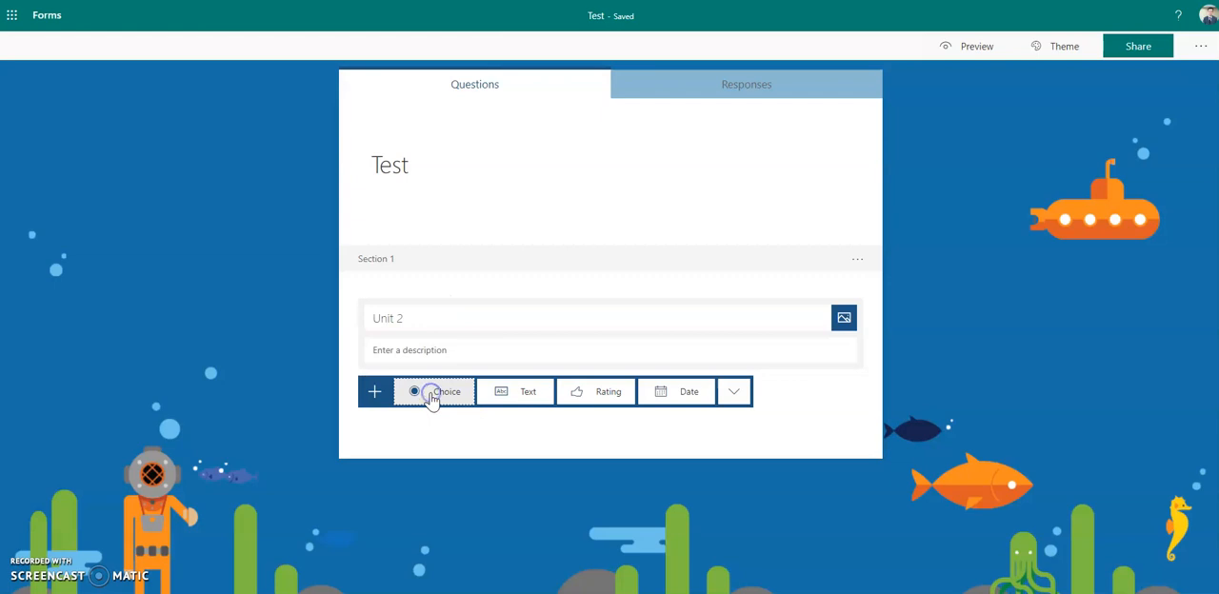
left_click(433, 393)
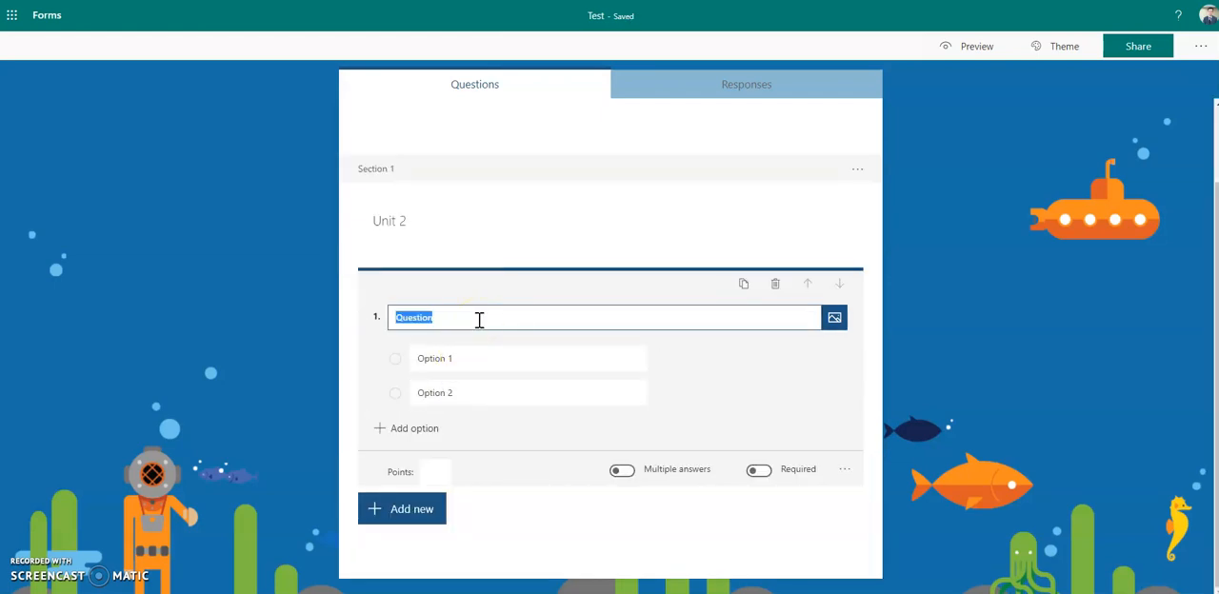
type("Does this make sense?")
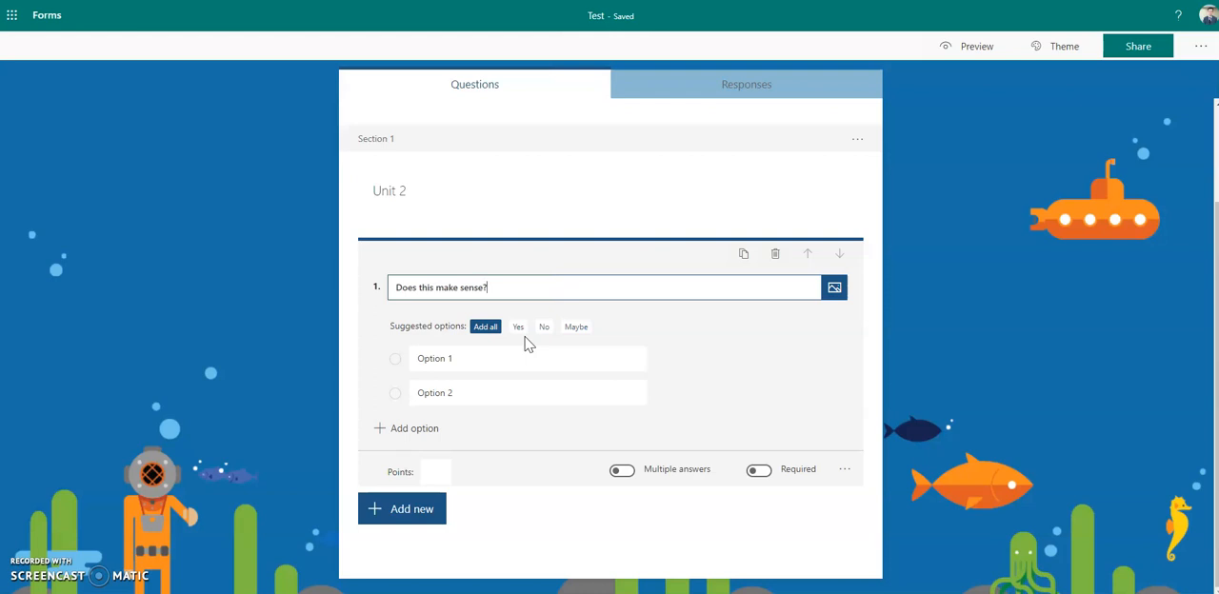
left_click(488, 288)
- Set the question's two answer options to "Yes" and "Maybe", and mark "Yes" as the correct answer
left_click(520, 328)
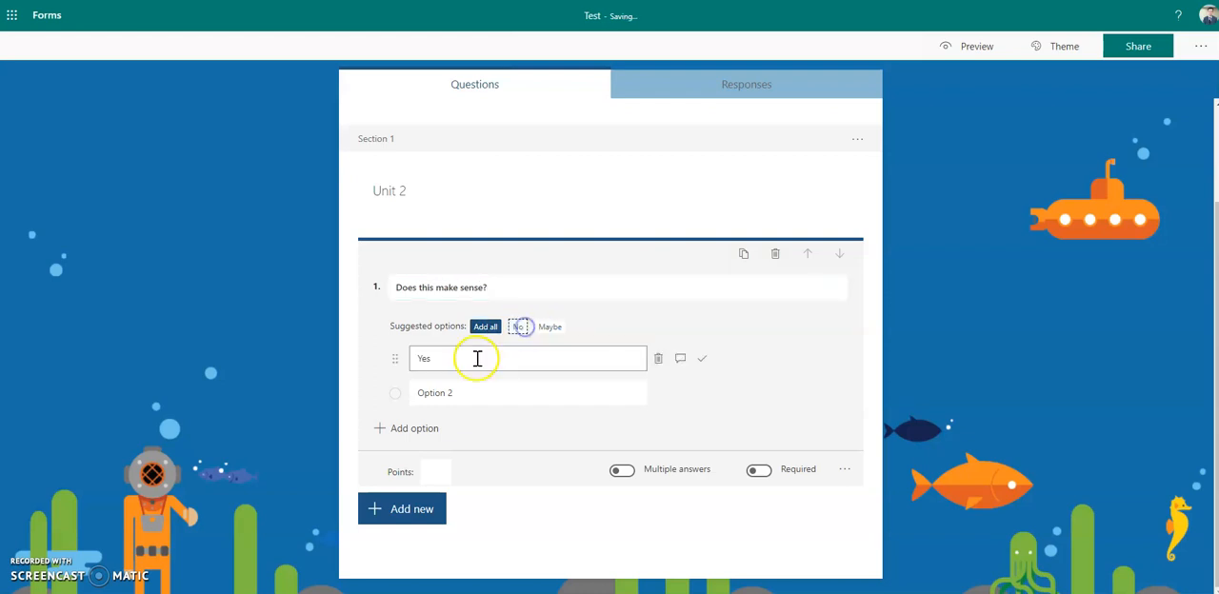
left_click(453, 390)
triple_click(456, 390)
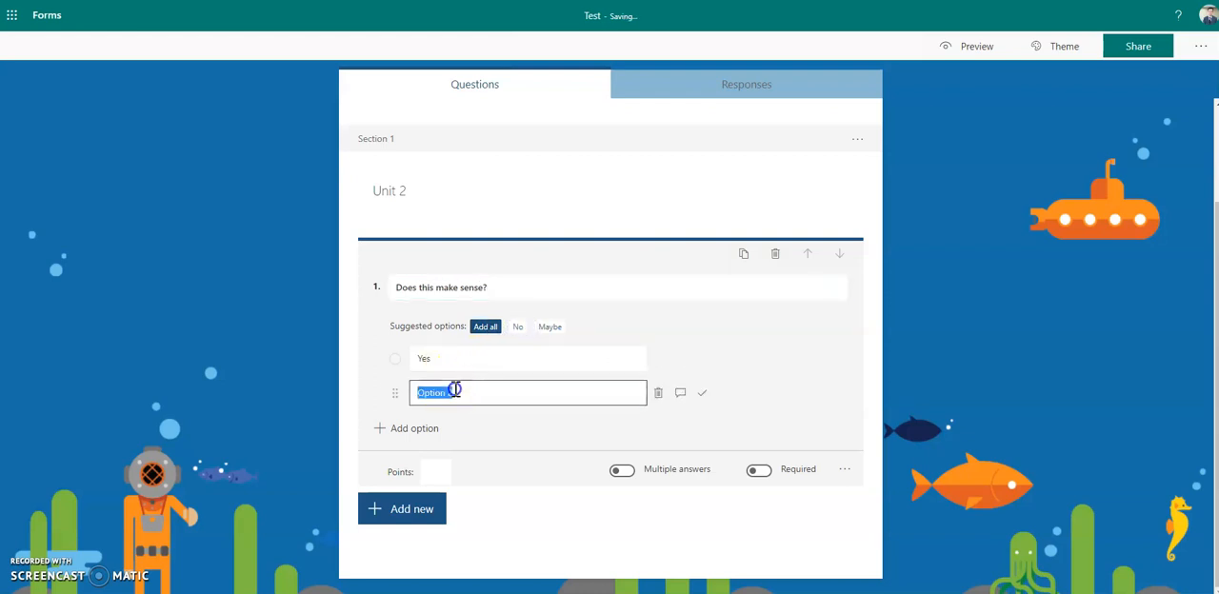
type("Maybe")
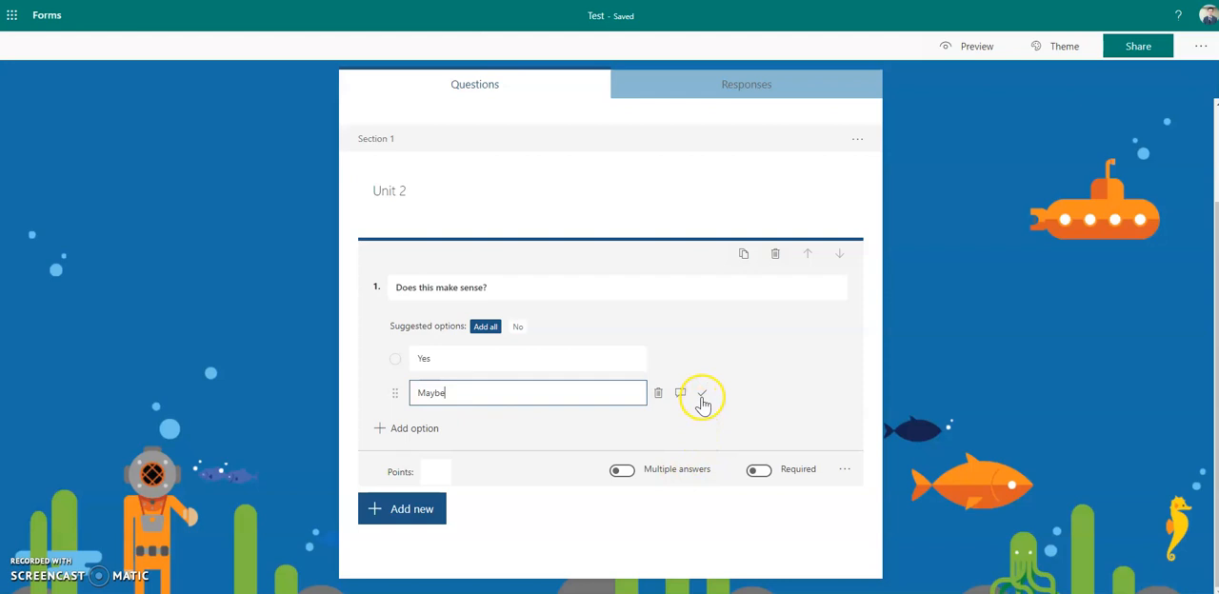
left_click(699, 358)
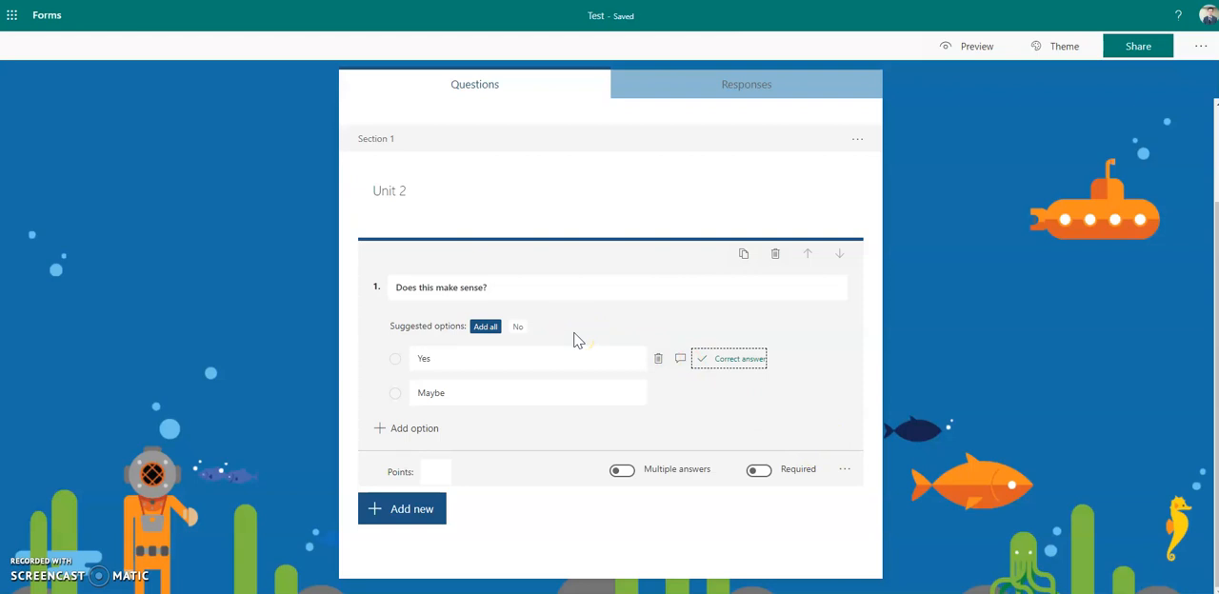
- Add the respondent message "Correct - well done!" to the Yes option and open a message field for the Maybe option
left_click(462, 365)
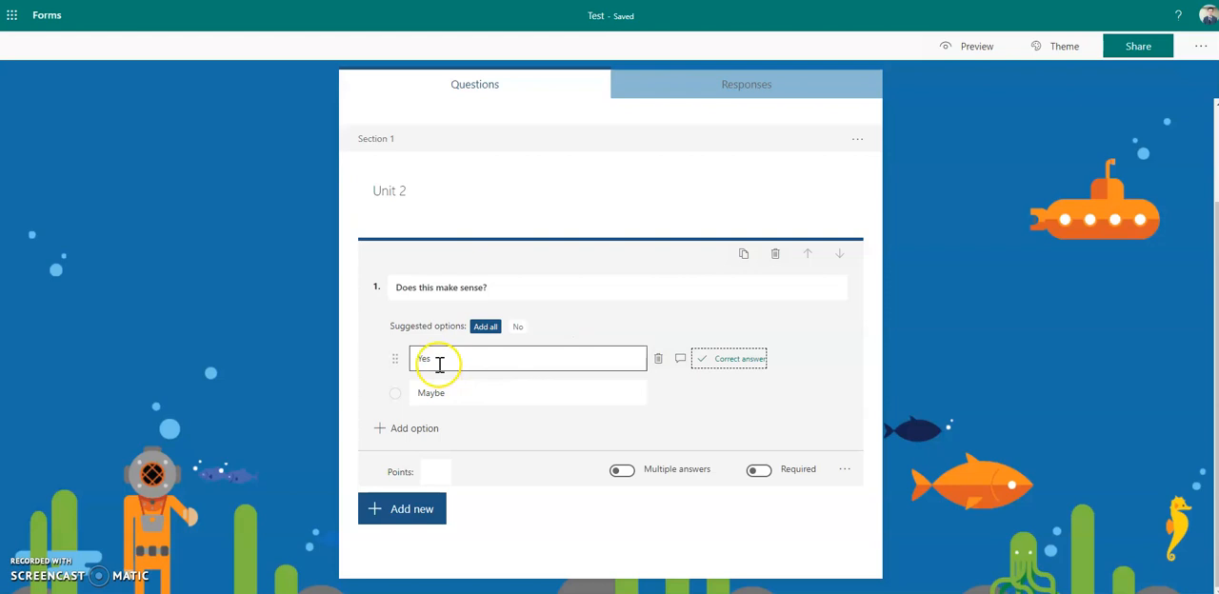
left_click(681, 360)
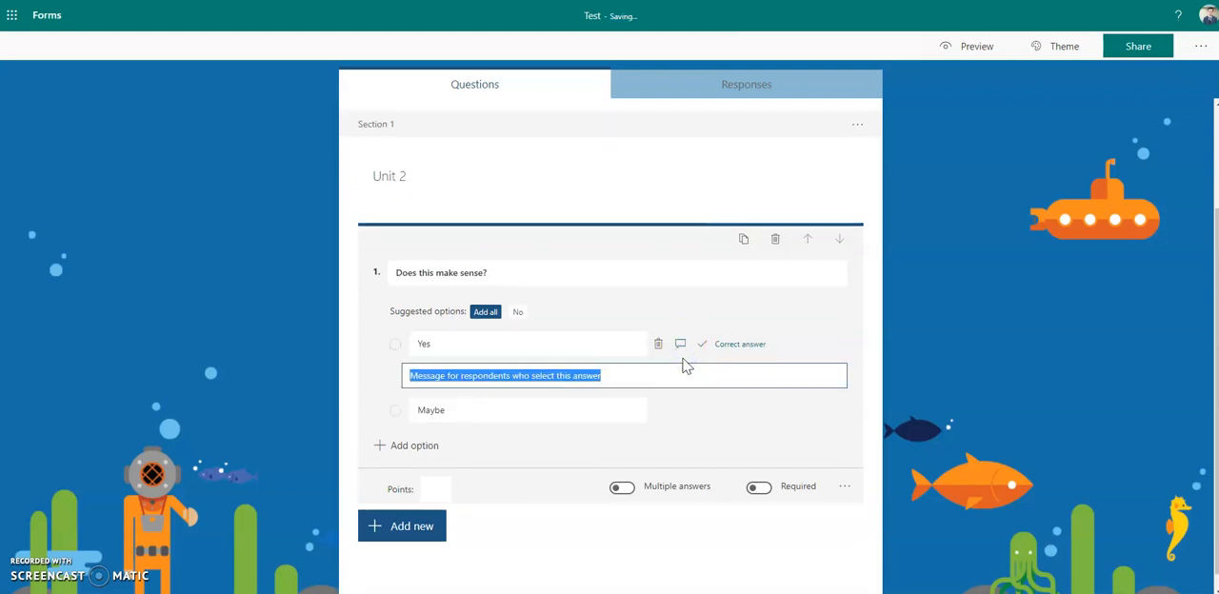
type("Corr")
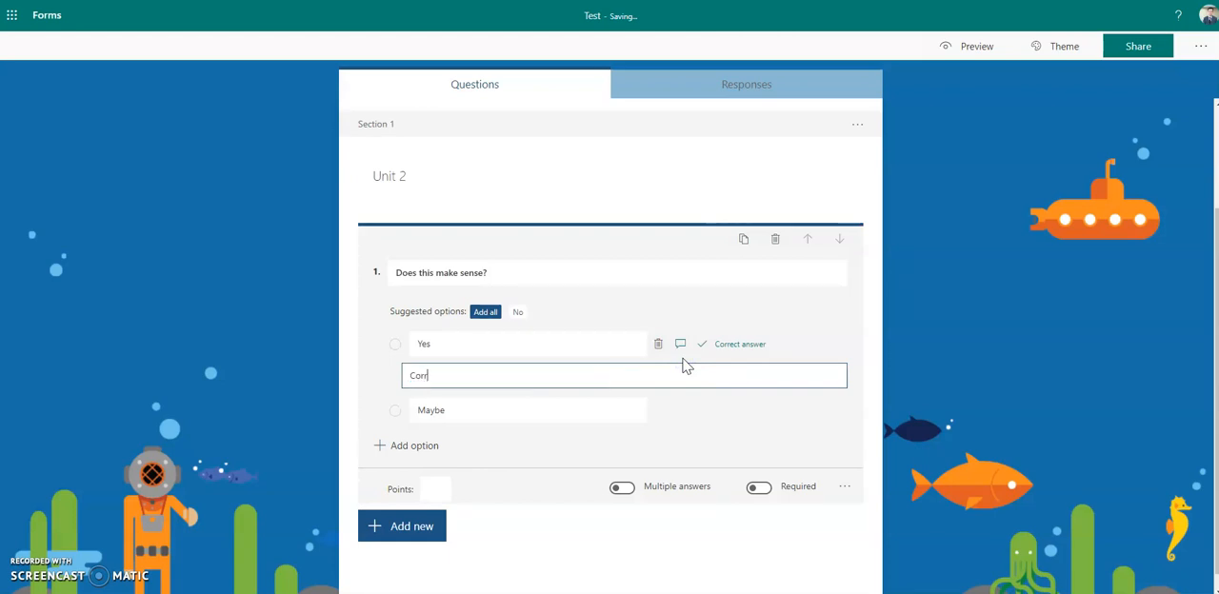
type("ect - well done!")
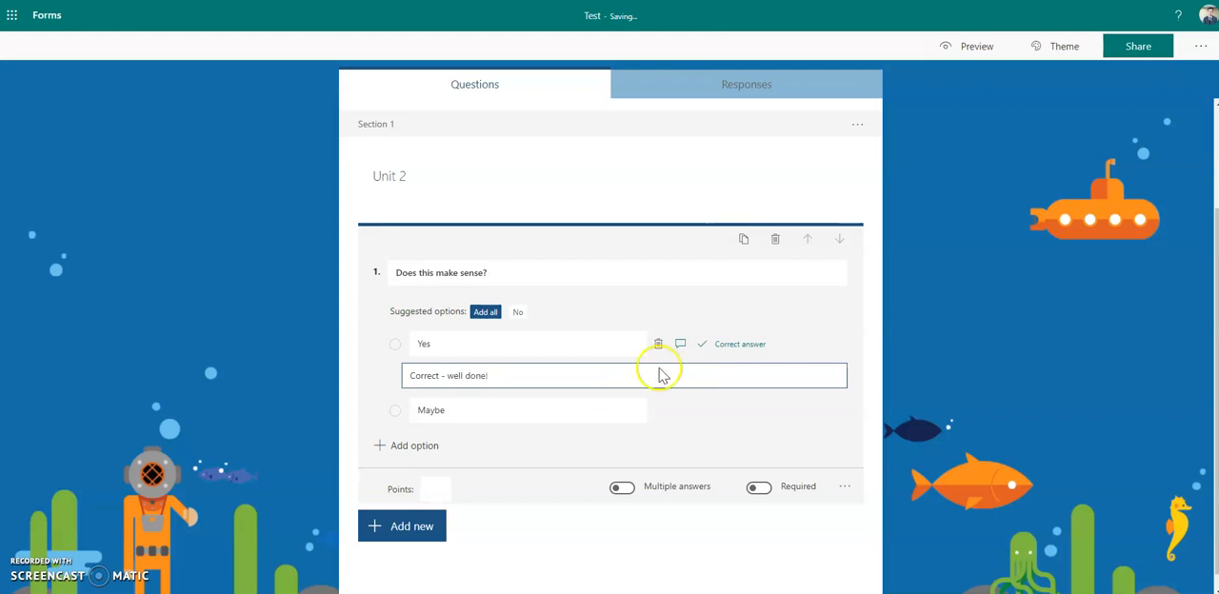
double_click(615, 407)
left_click(678, 411)
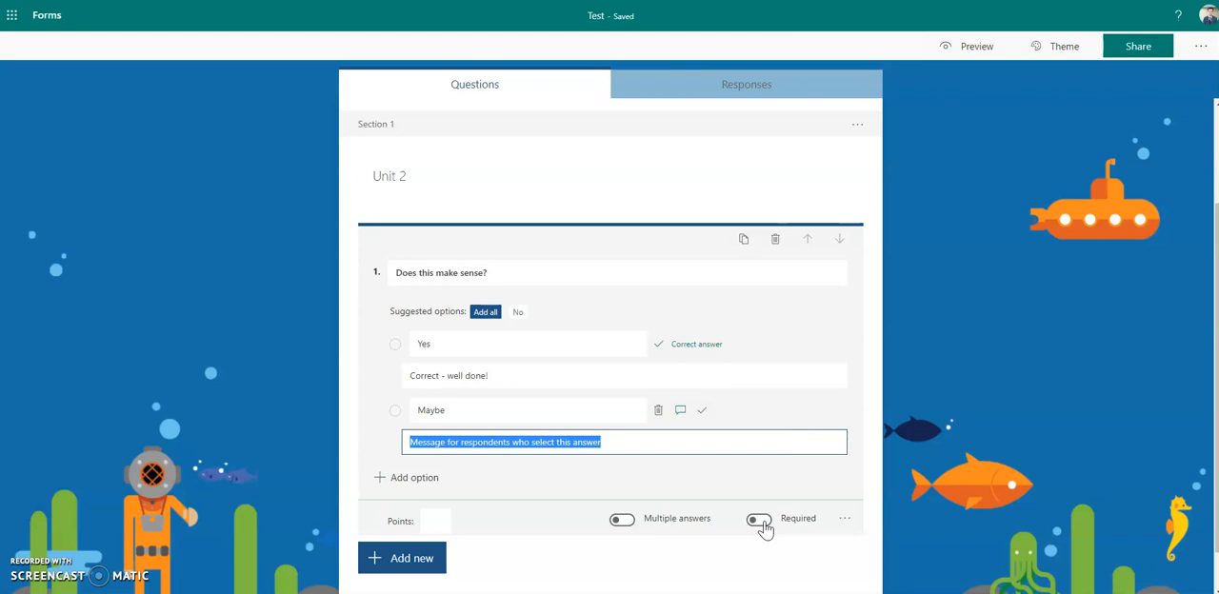
- Add a text question to the Unit 2 section with the question text "gdgfksd"
scroll(482, 426, "down", 1)
left_click(426, 510)
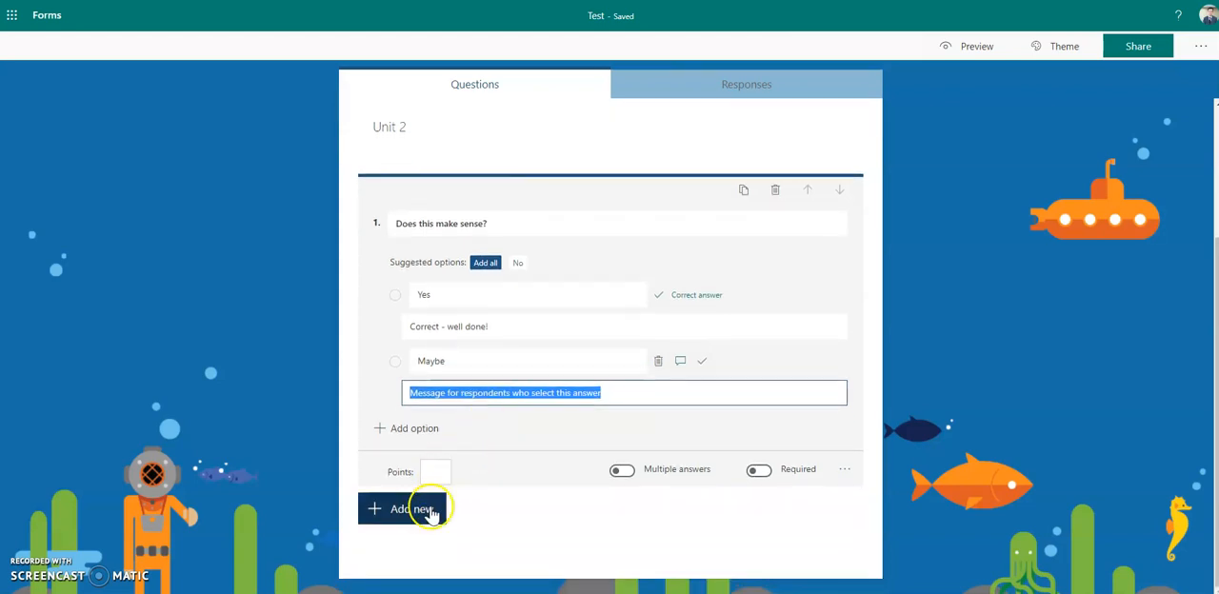
left_click(526, 516)
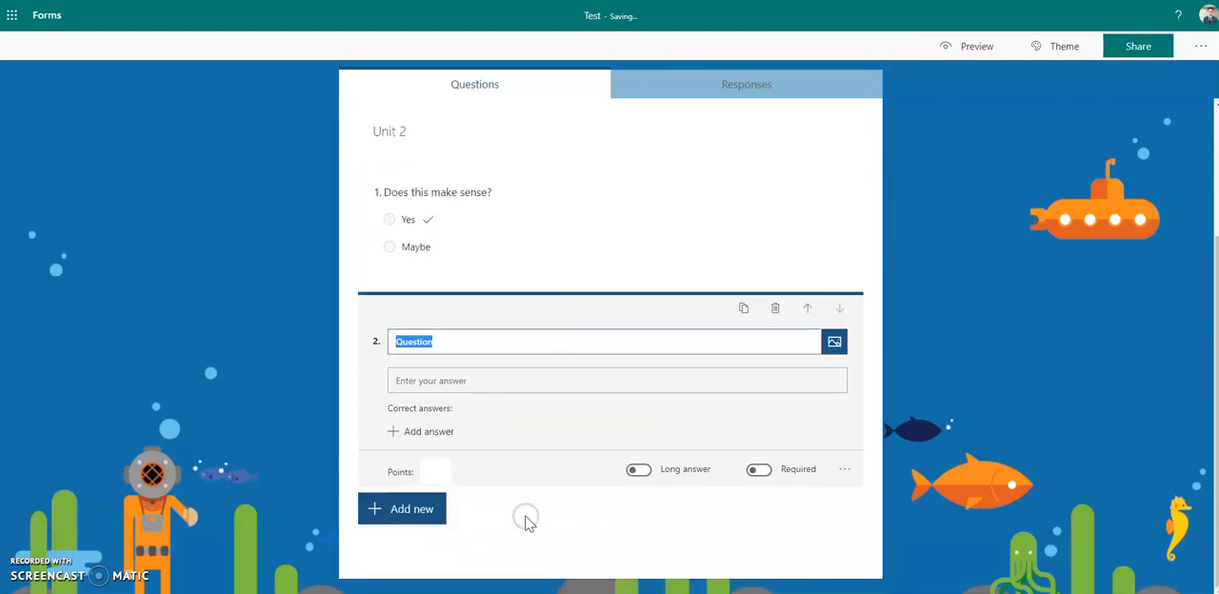
type("gdgfksd")
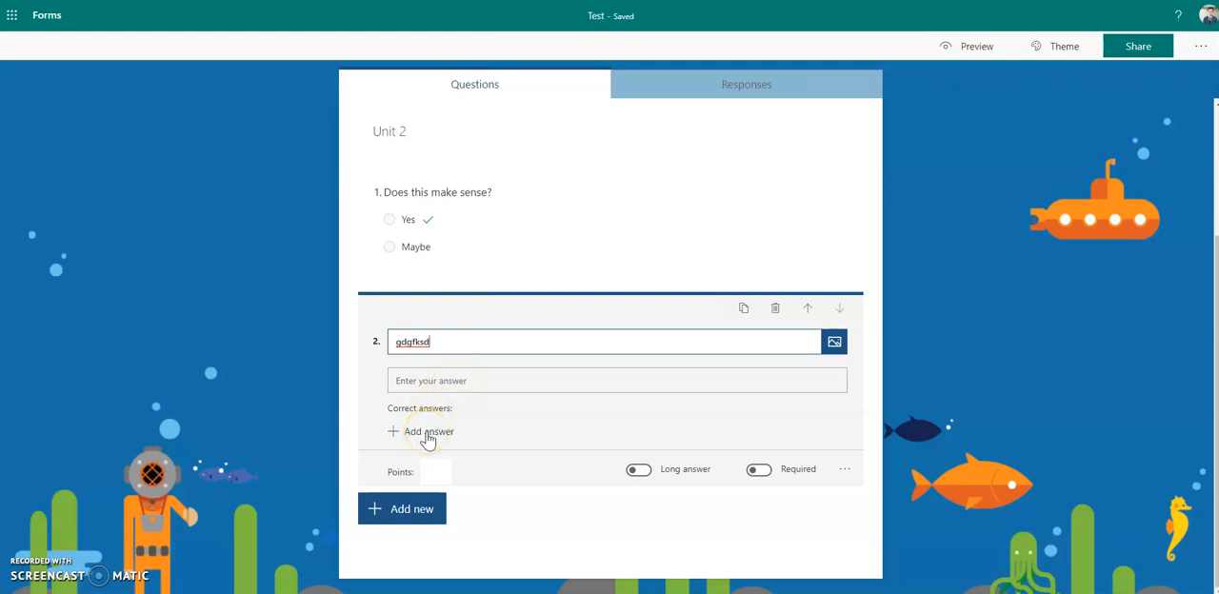
- Add "Paris" as the correct answer to the text question
left_click(428, 434)
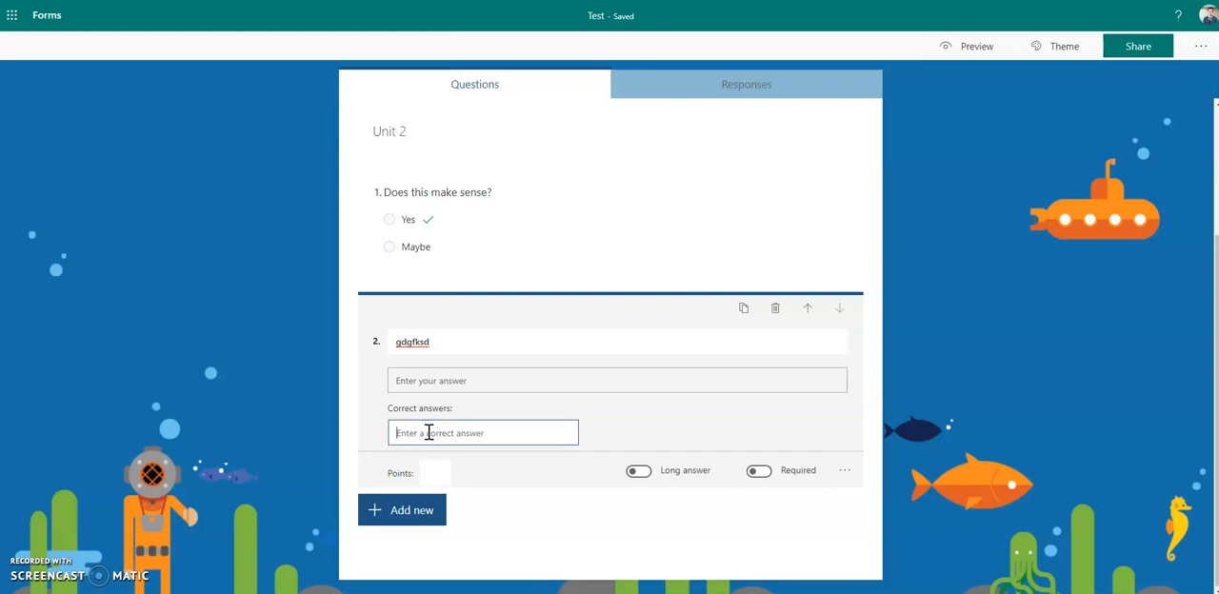
left_click(453, 346)
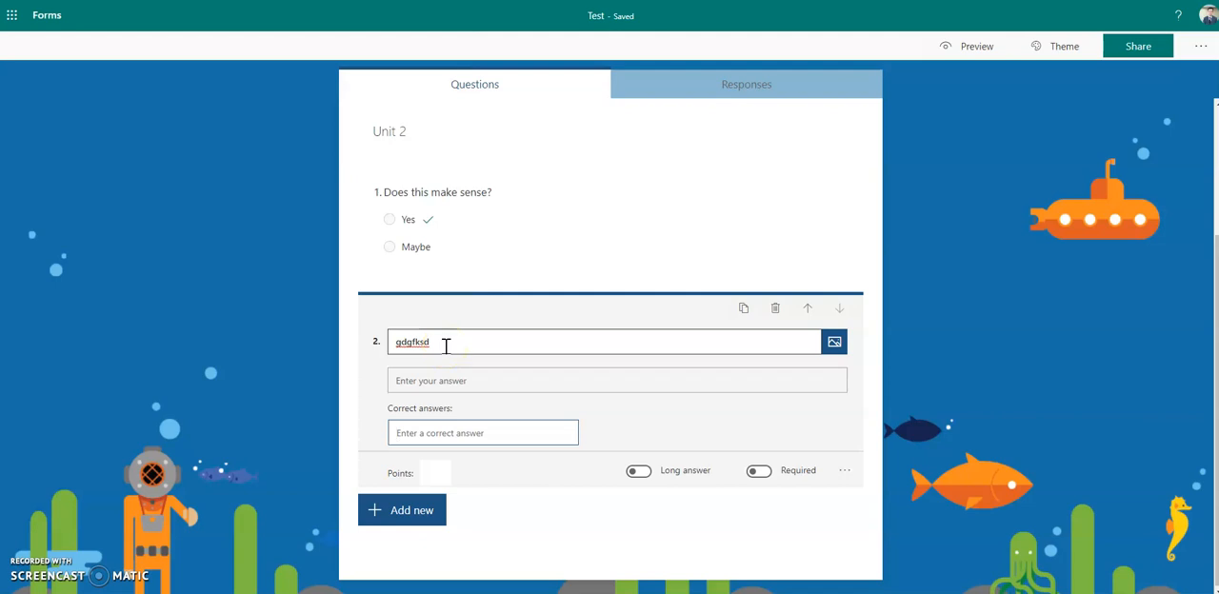
left_click(439, 436)
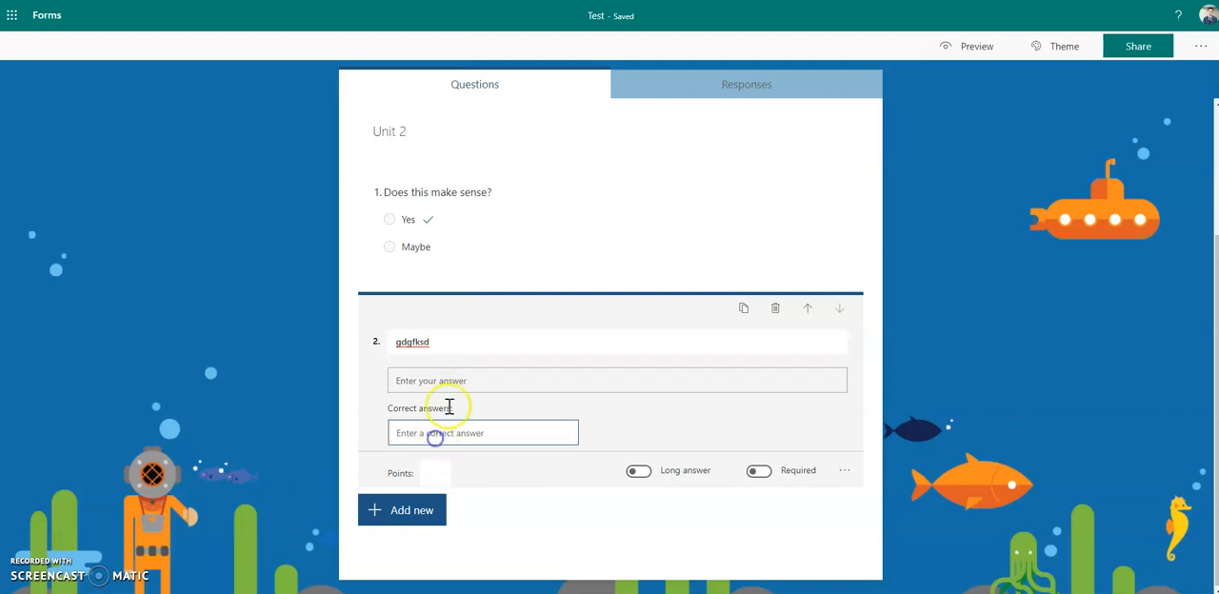
type("Paris")
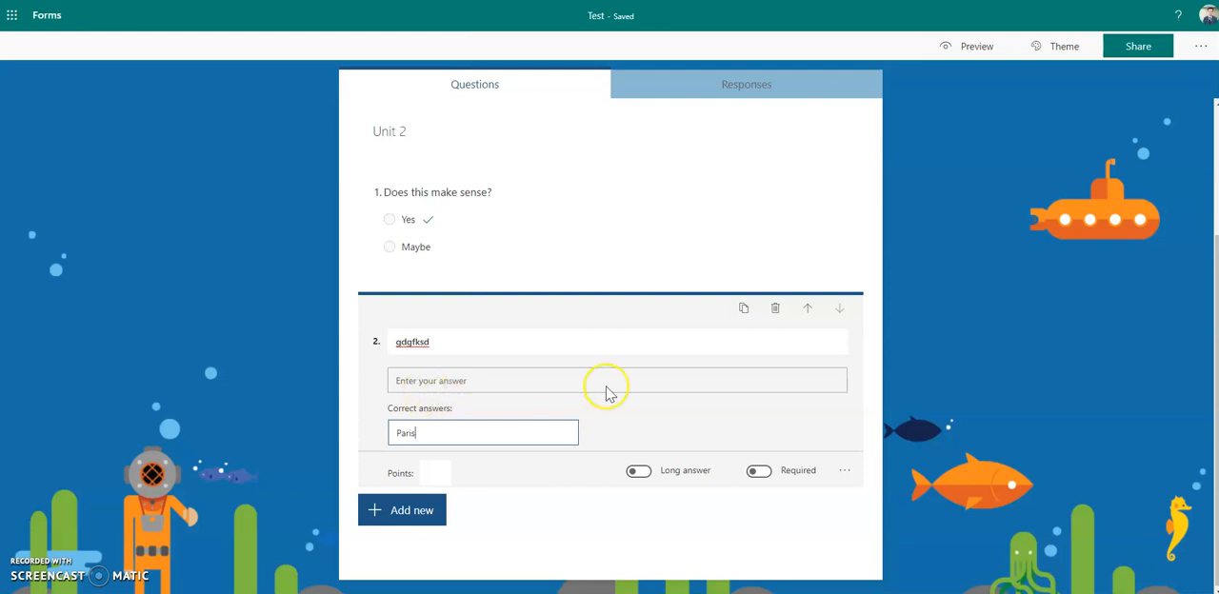
double_click(596, 343)
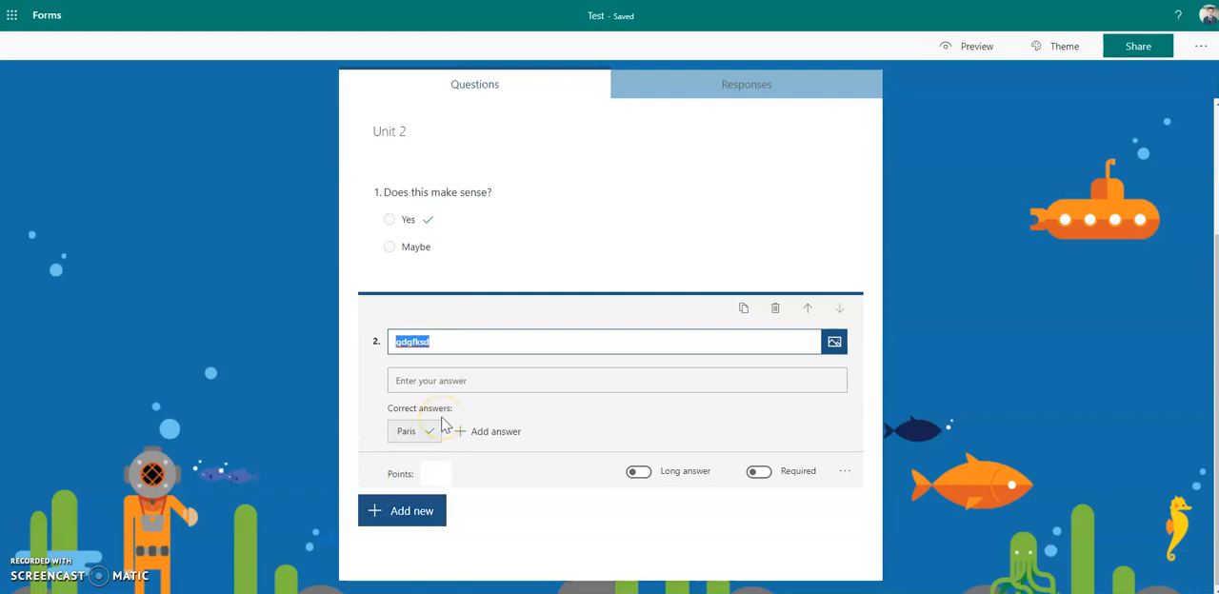
mouse_move(416, 436)
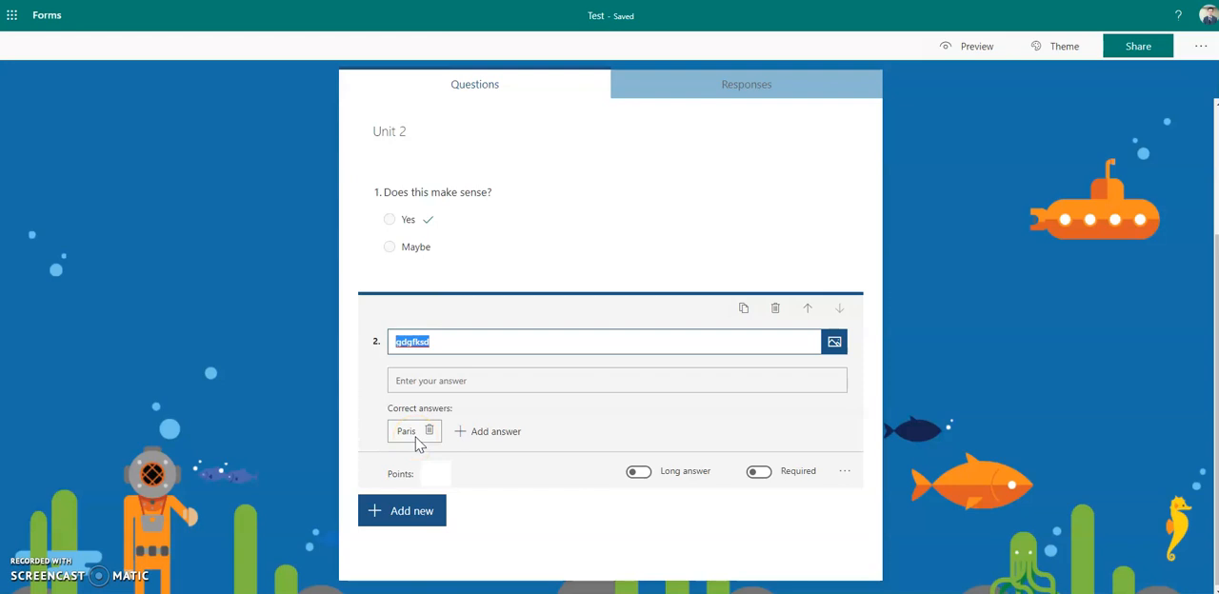
- Add a rating question with 5 levels and the Star symbol after the text question
left_click(415, 512)
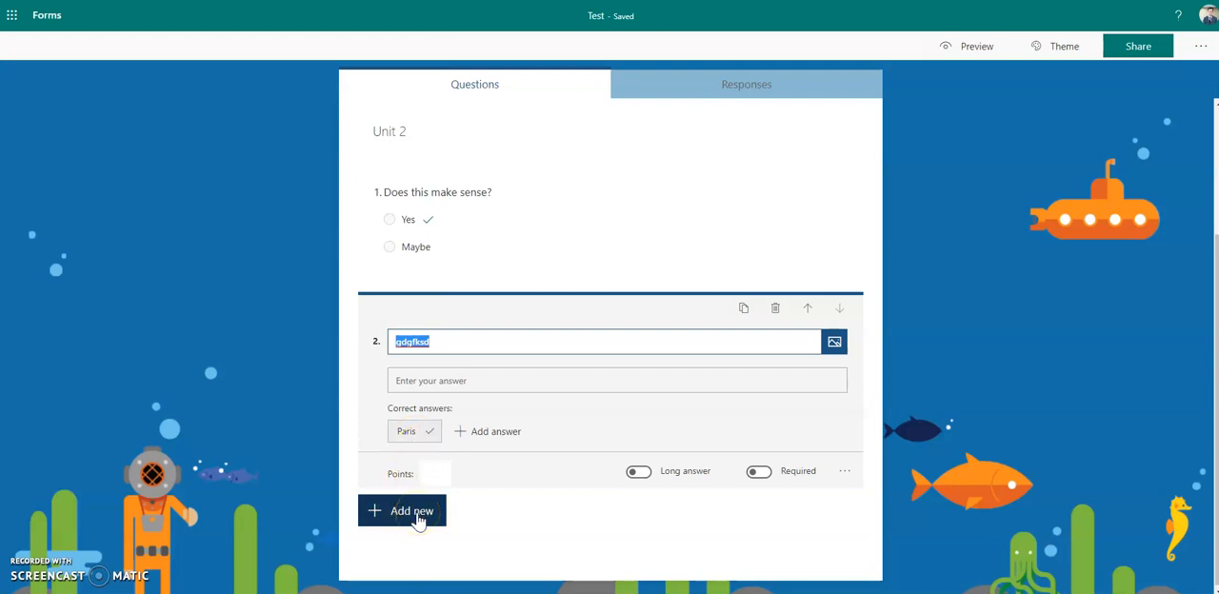
left_click(613, 517)
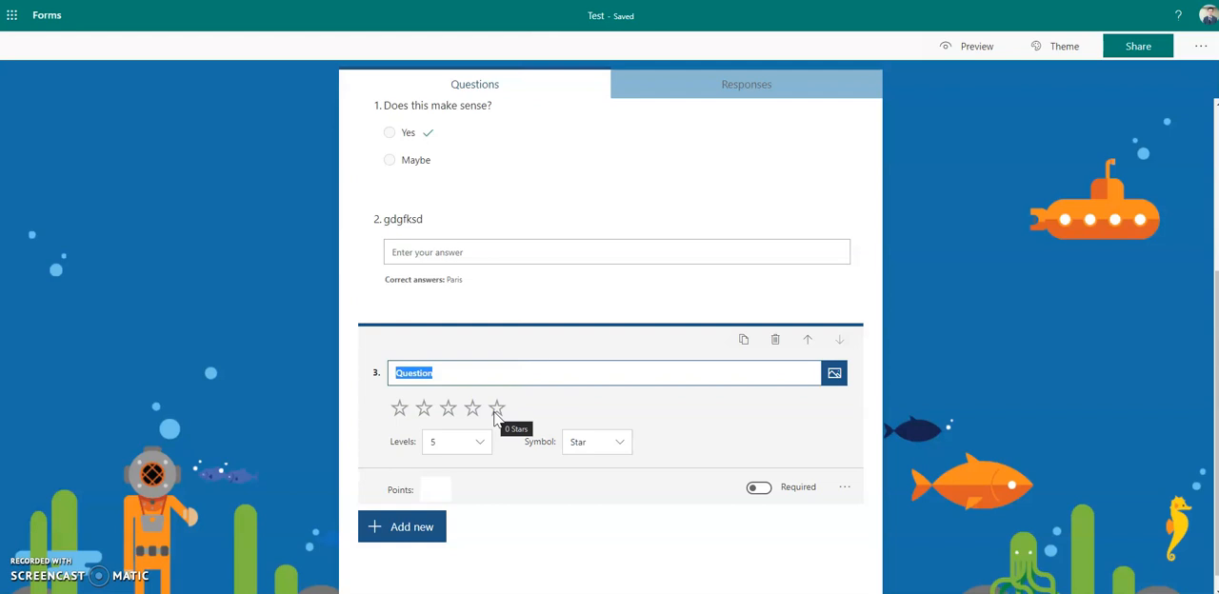
left_click(467, 439)
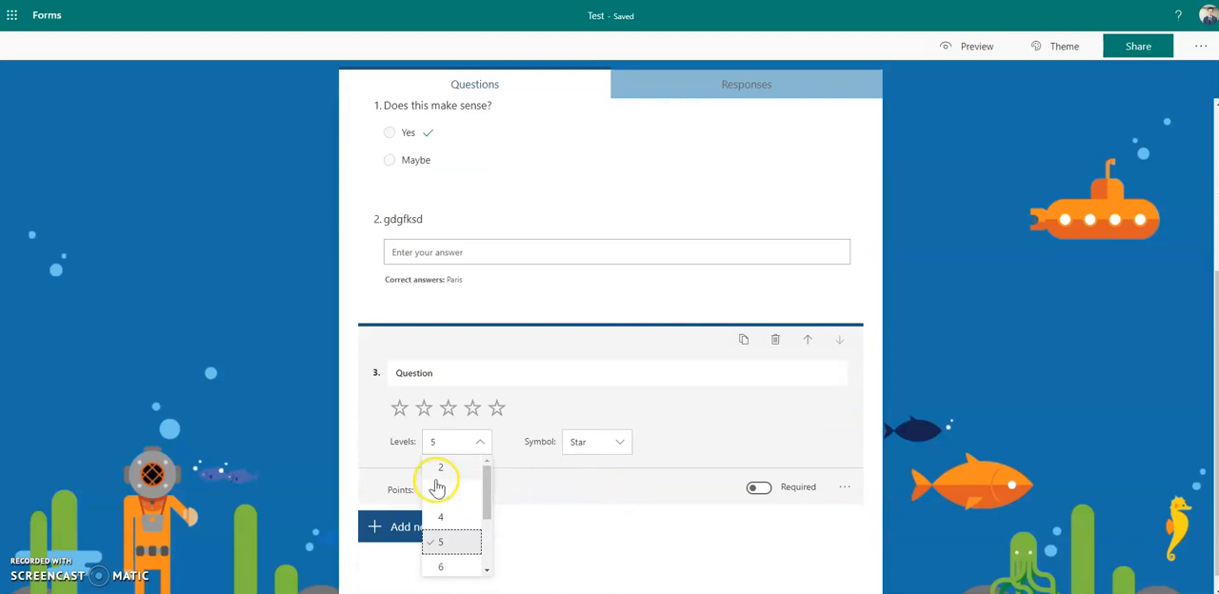
scroll(453, 524, "down", 3)
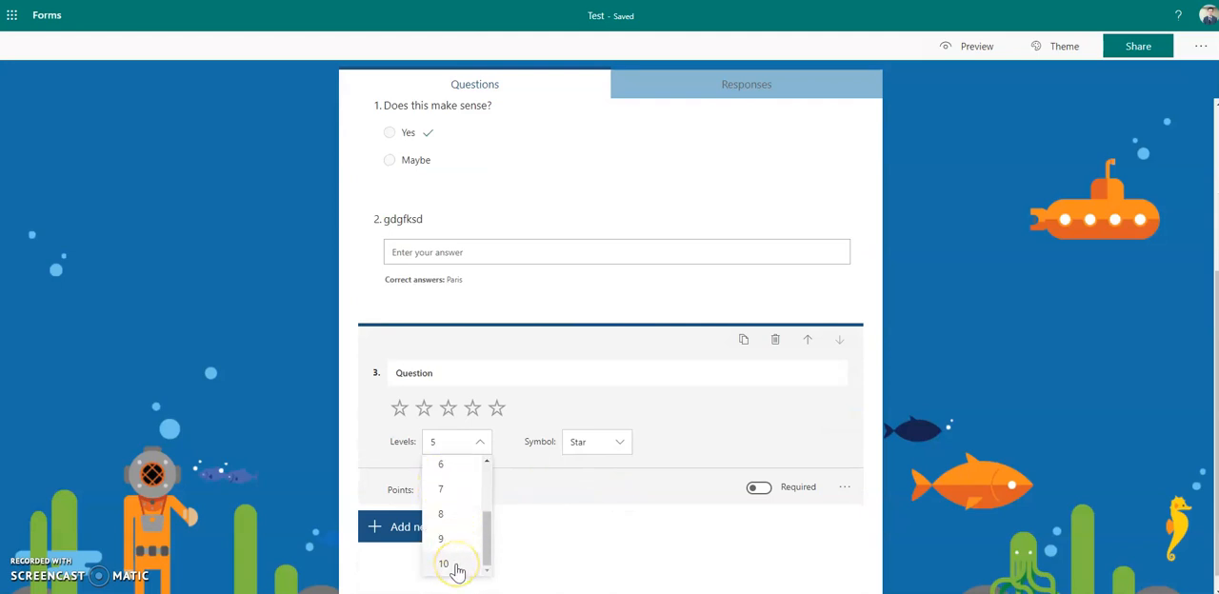
left_click(609, 473)
left_click(605, 445)
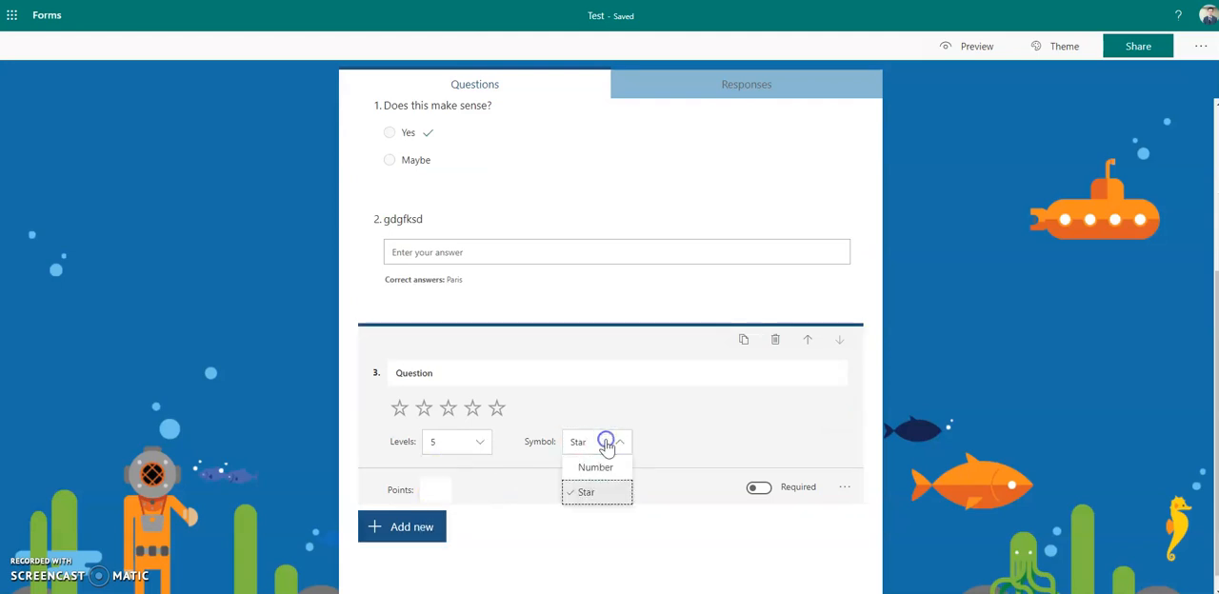
left_click(607, 493)
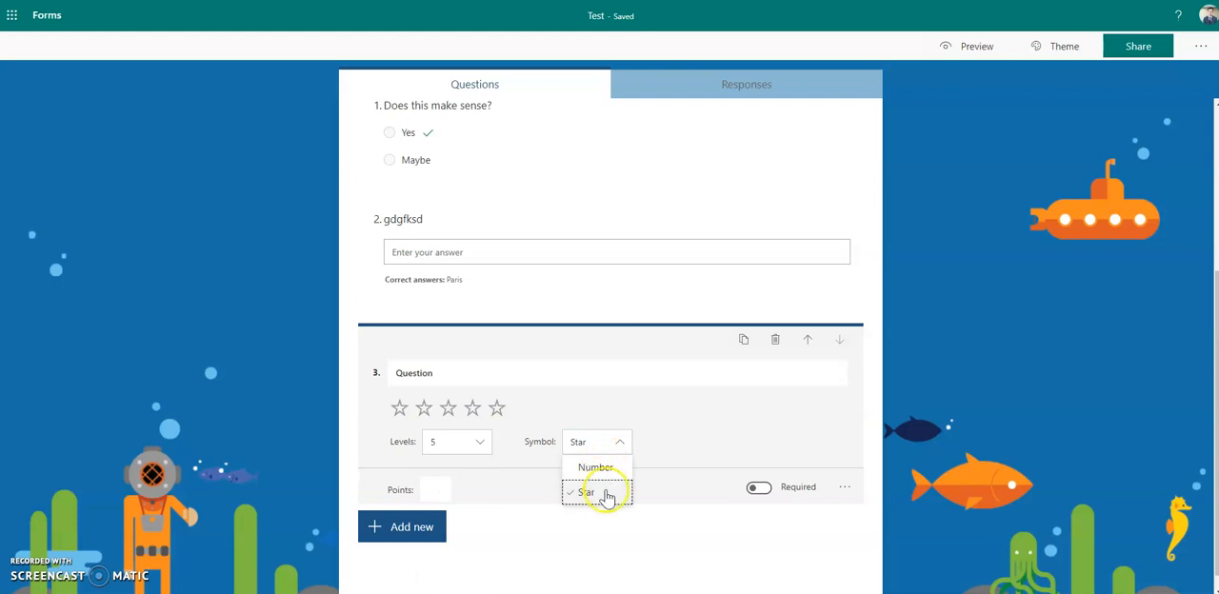
left_click(665, 417)
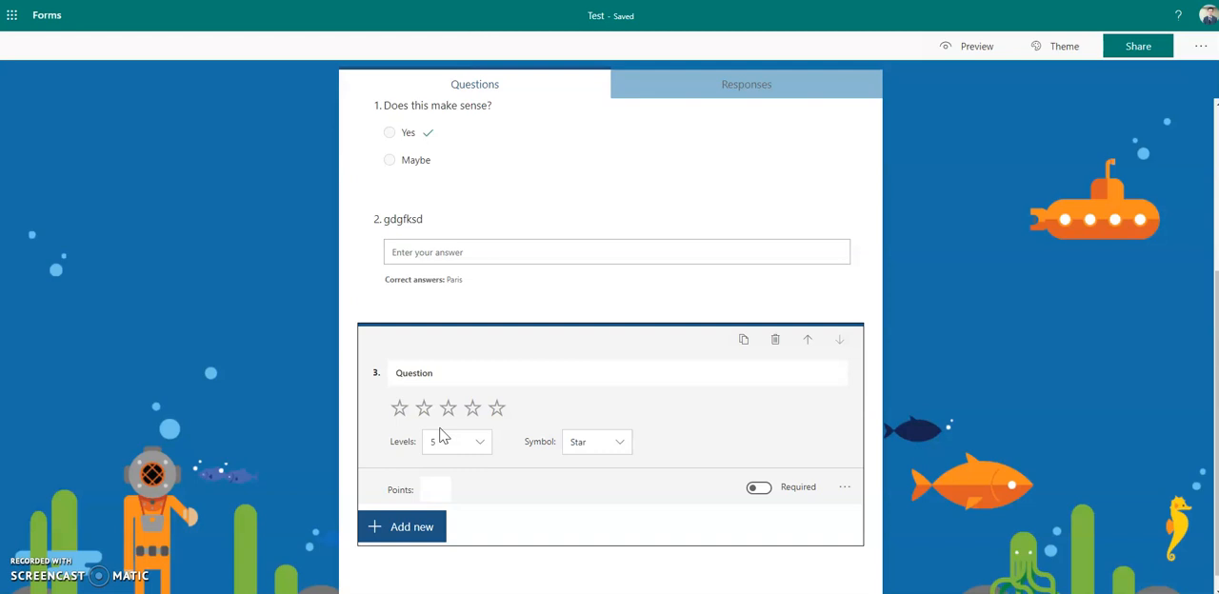
- Add another section below the rating question and title it "gydga D"
left_click(419, 524)
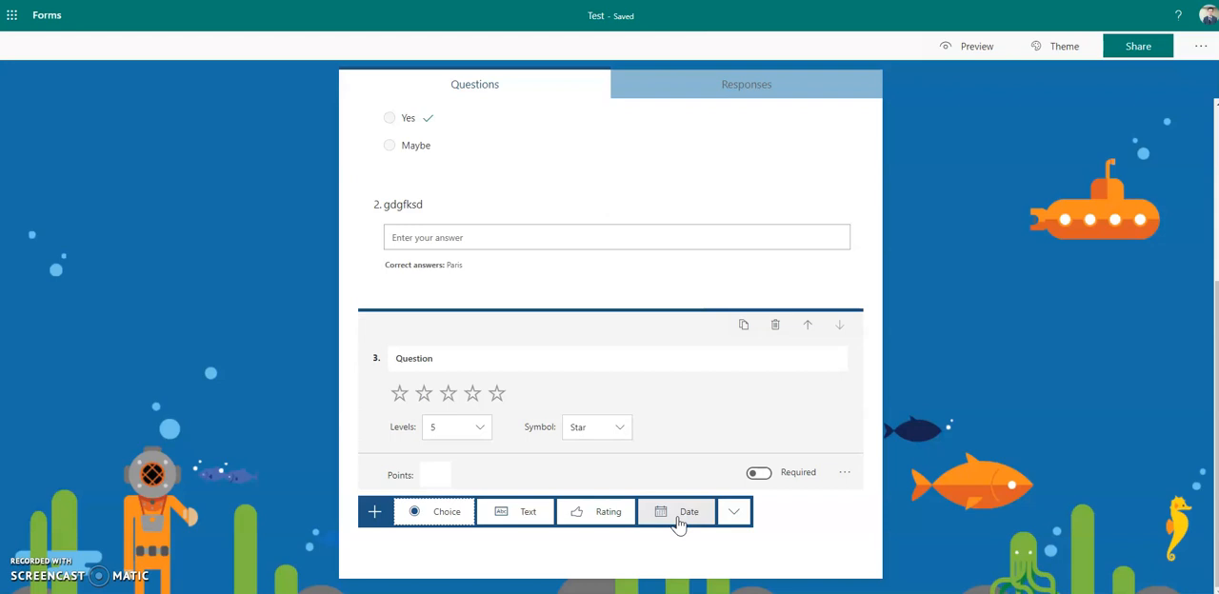
left_click(731, 514)
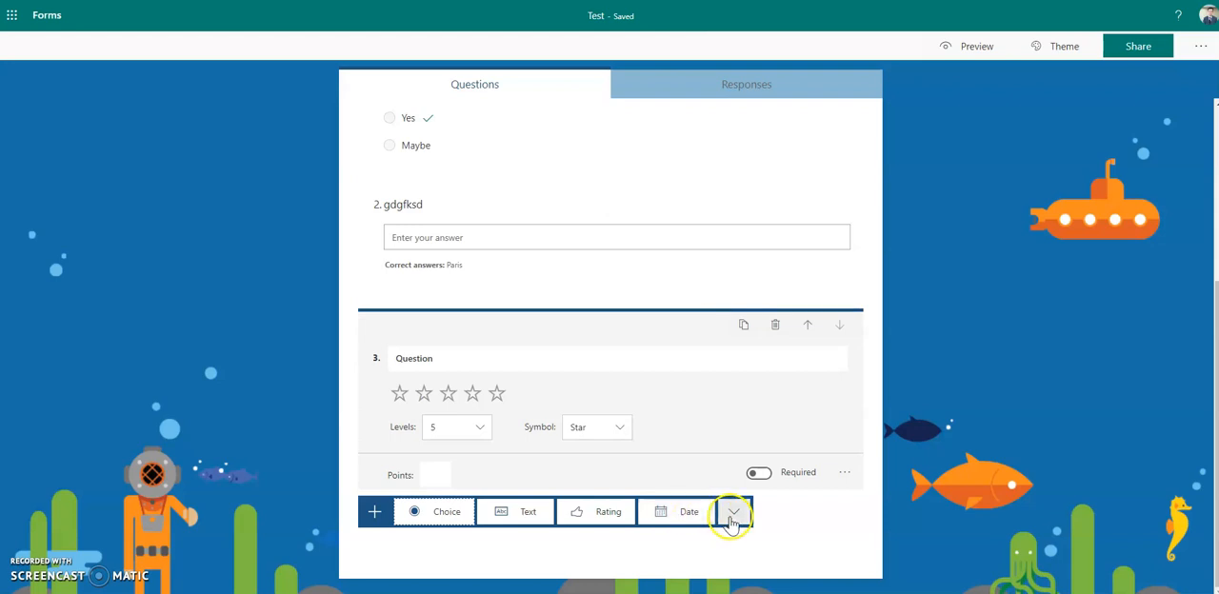
left_click(782, 480)
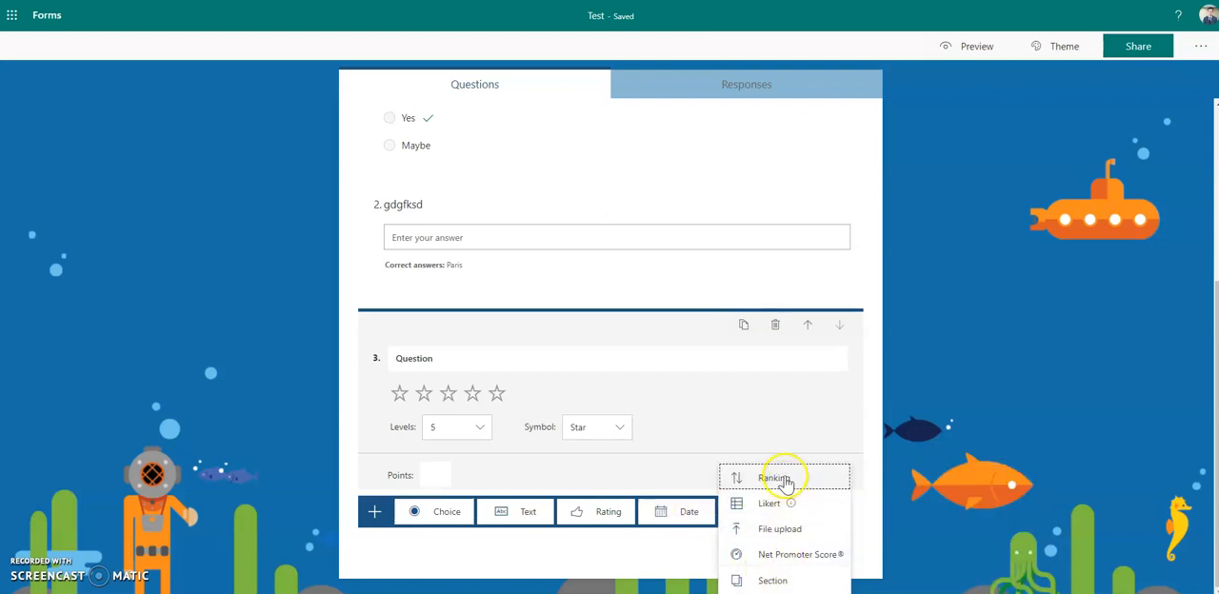
left_click(775, 581)
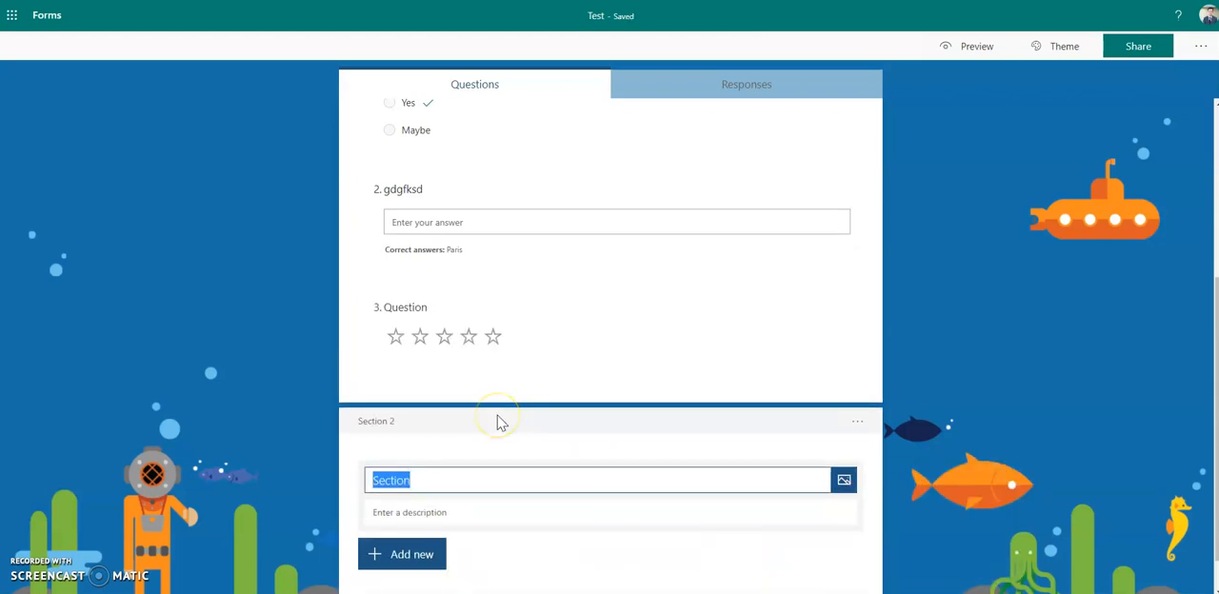
type("gydga D")
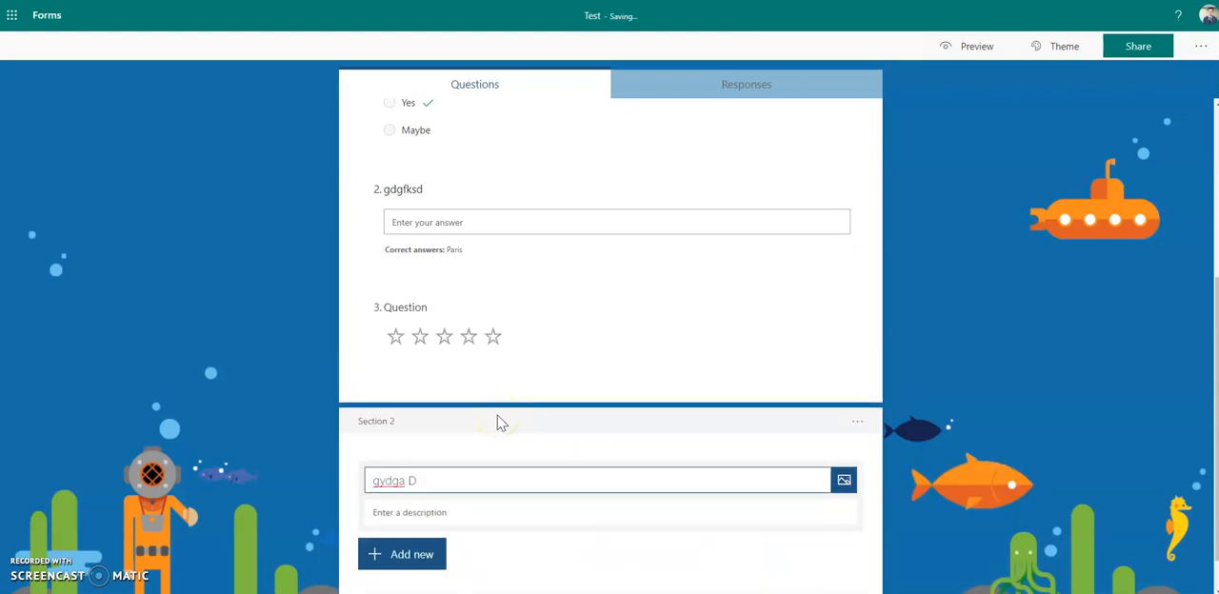
left_click(974, 291)
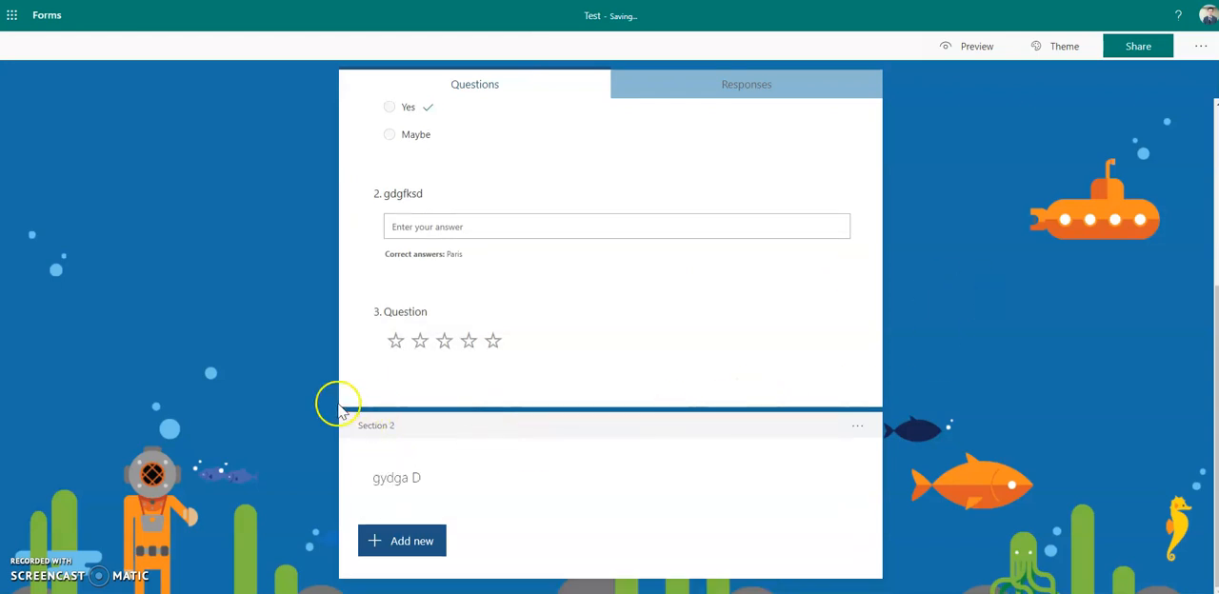
- Reopen the Test quiz from the overview of own forms and look over its sharing options
scroll(625, 424, "up", 3)
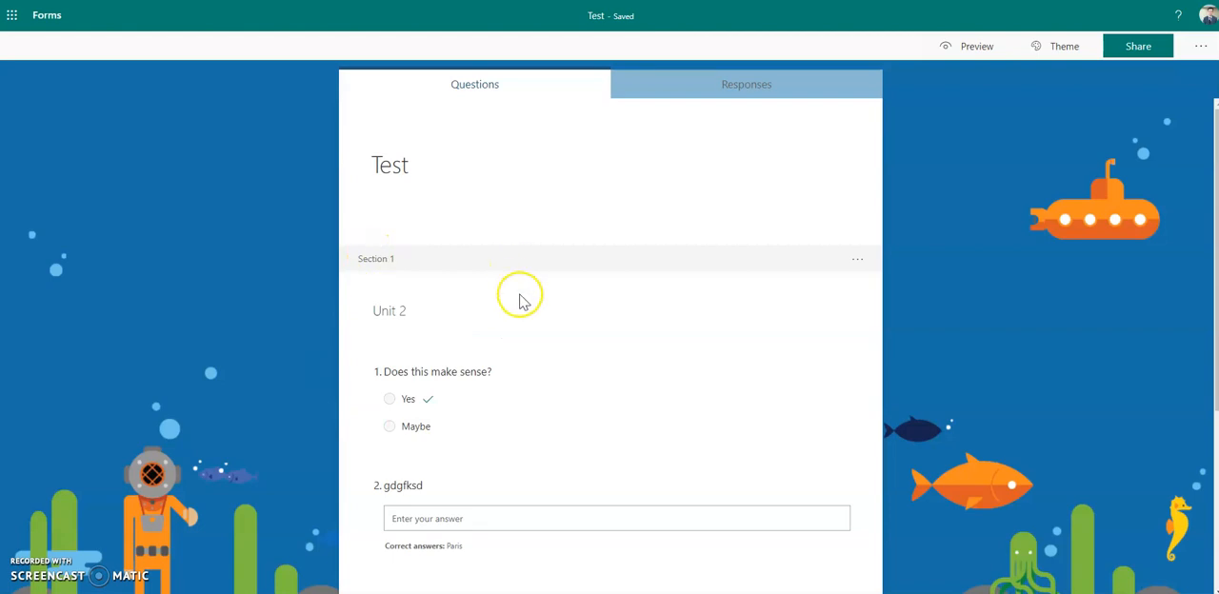
scroll(517, 294, "down", 3)
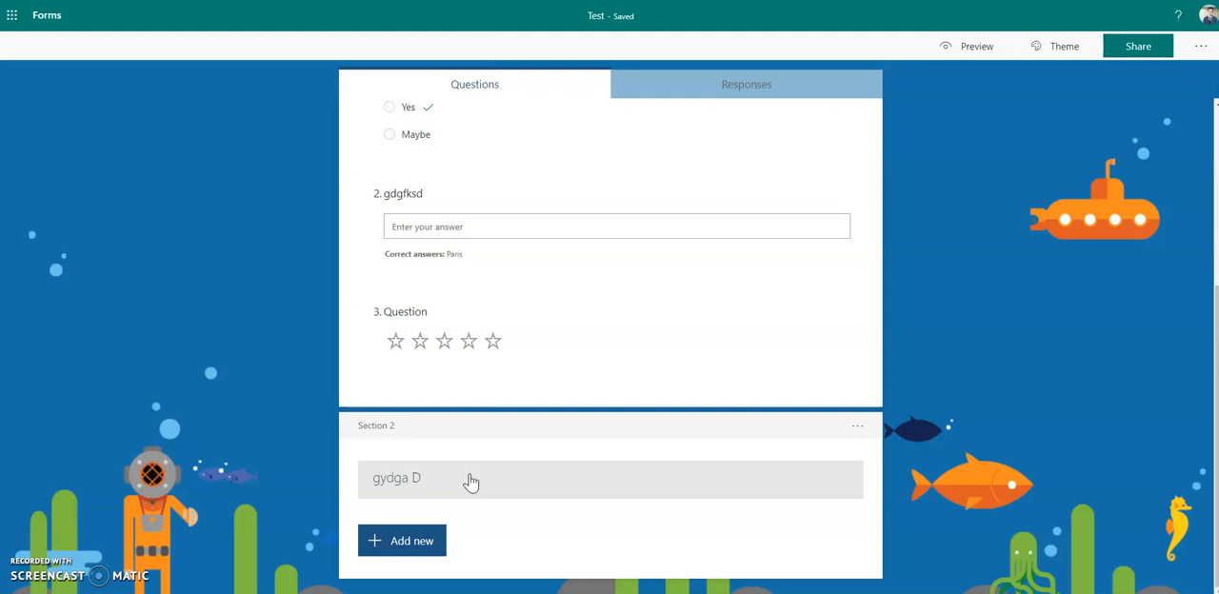
left_click(63, 27)
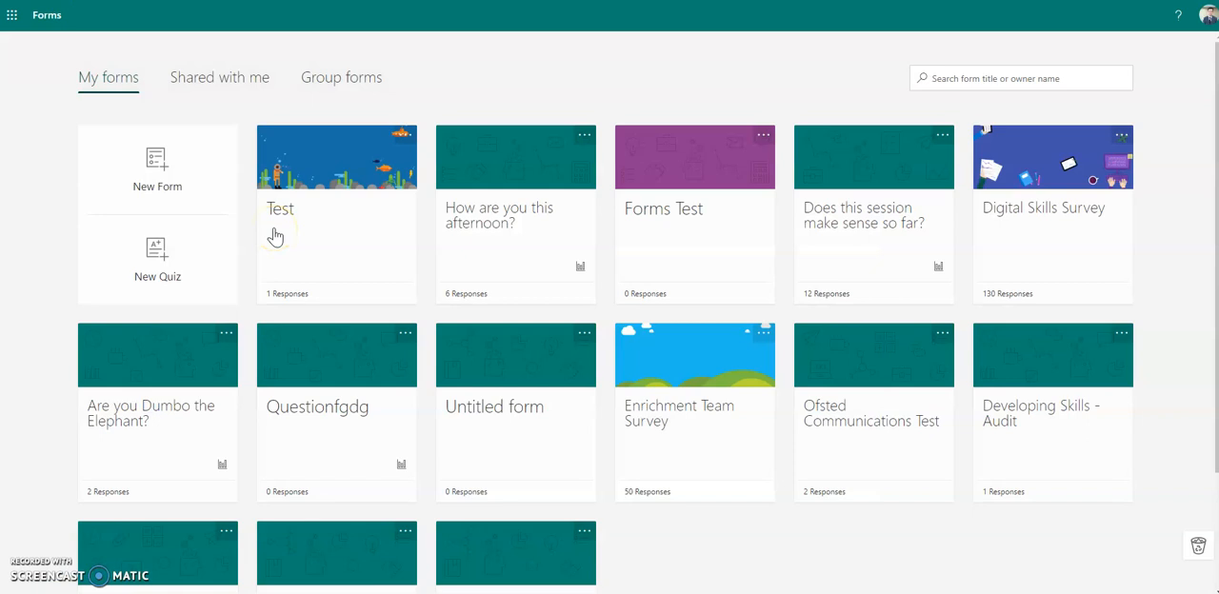
left_click(283, 235)
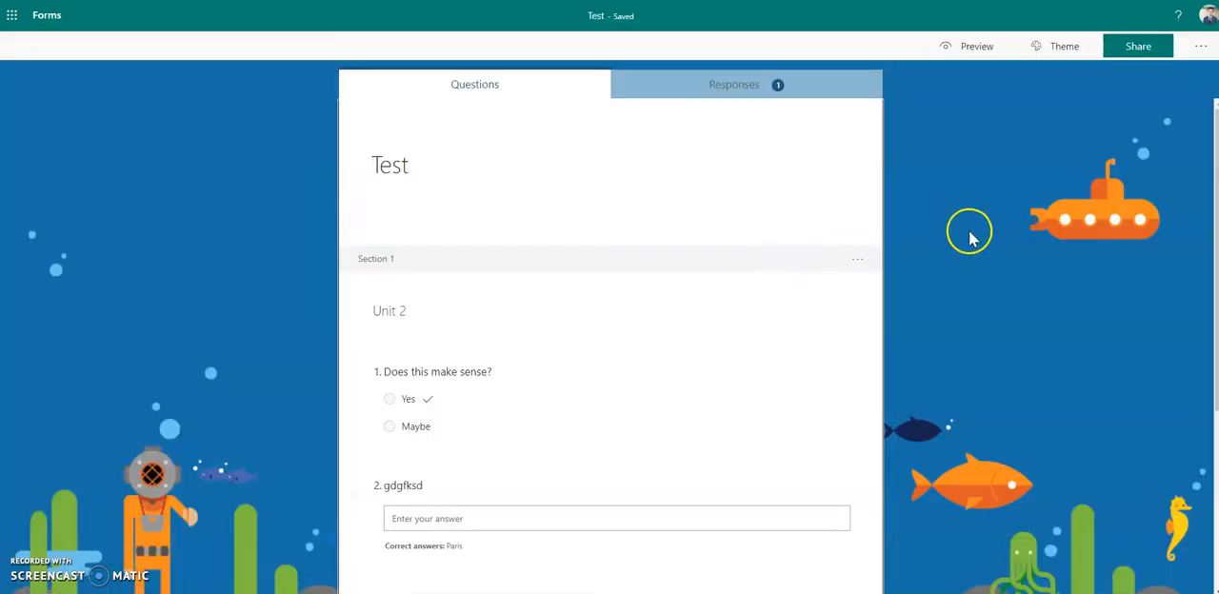
left_click(1124, 58)
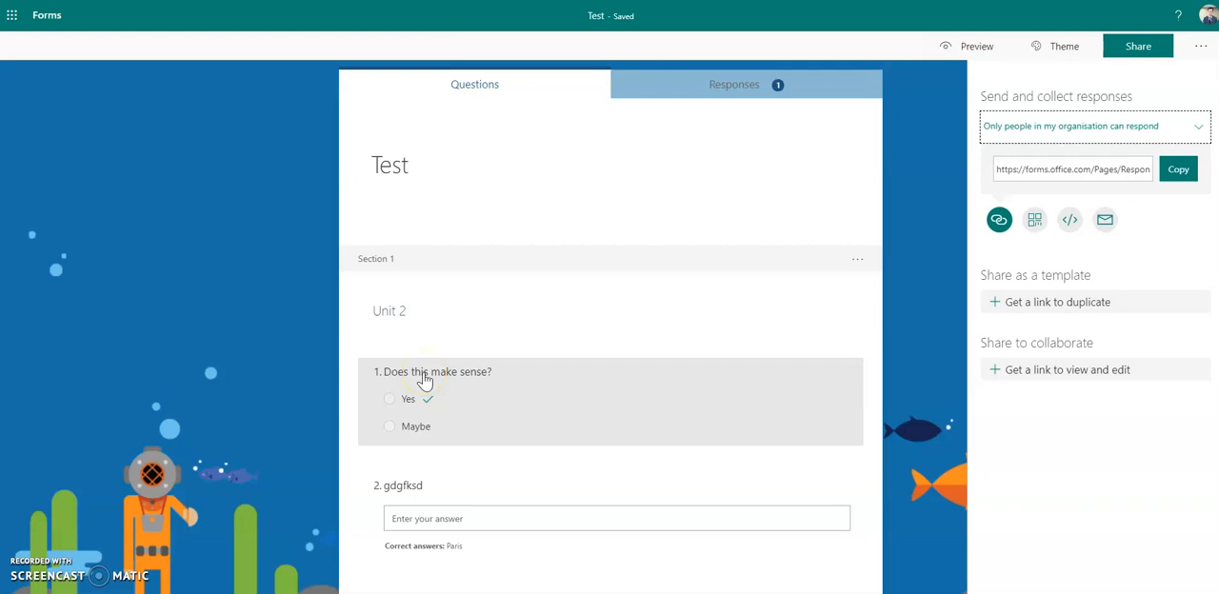
left_click(929, 207)
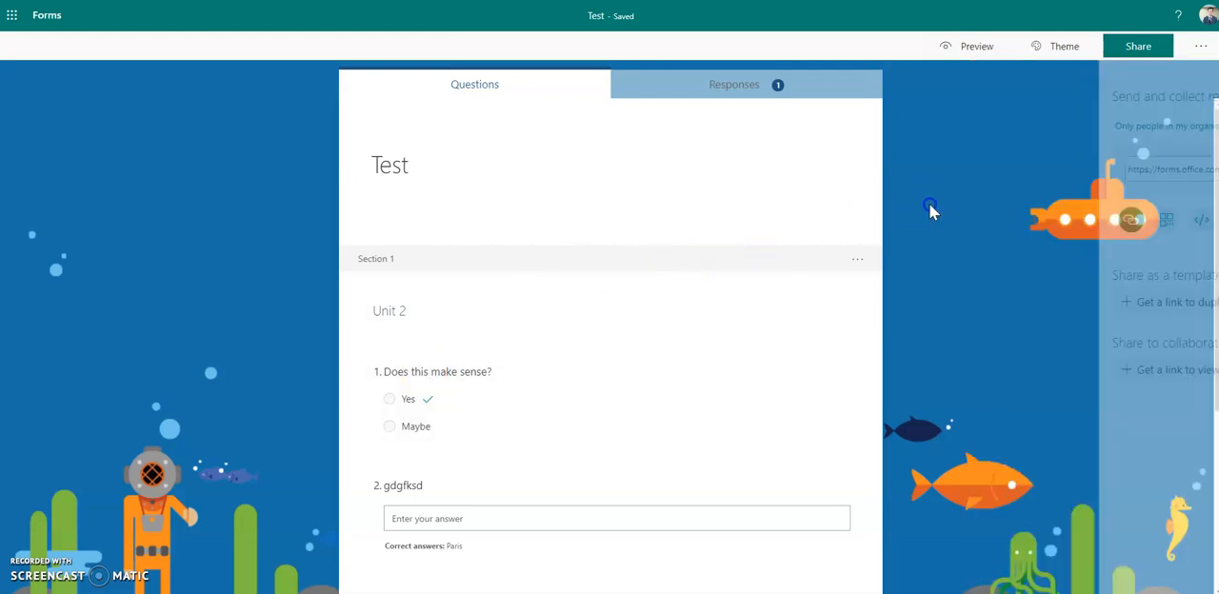
- Go back to the forms overview, reopen the Test quiz and examine its summary of responses
left_click(55, 23)
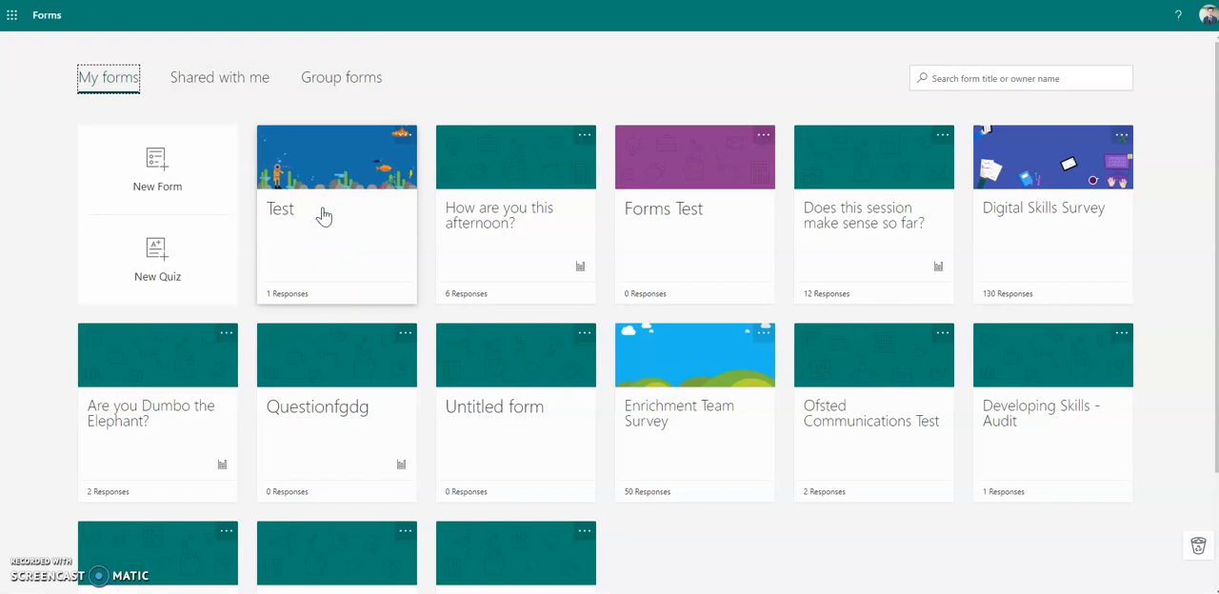
left_click(322, 213)
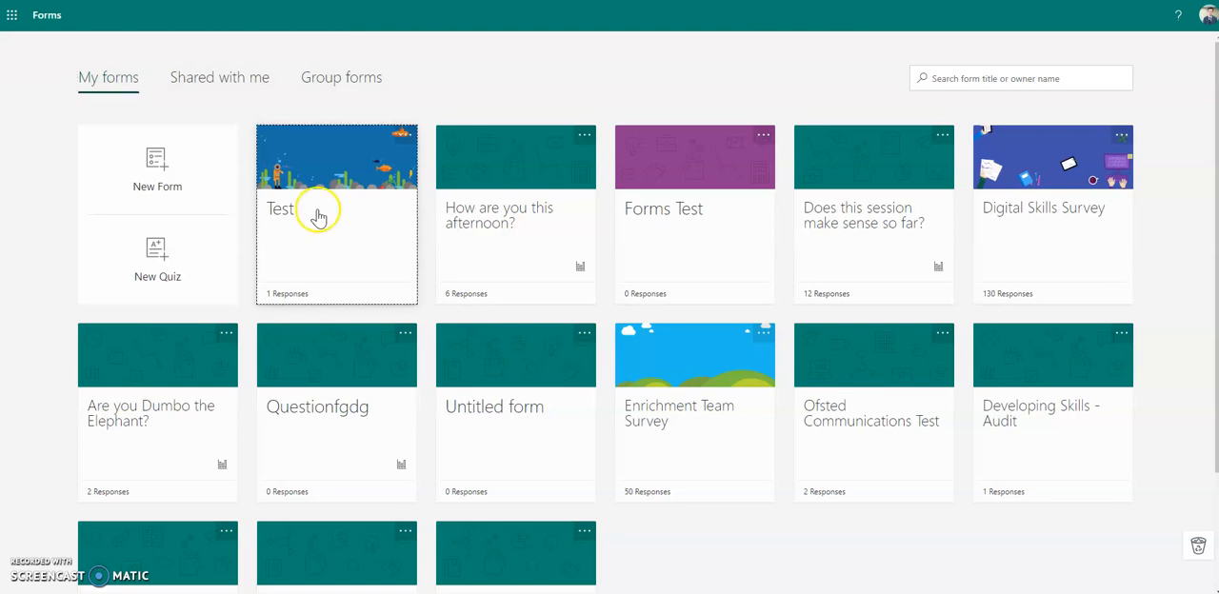
left_click(700, 92)
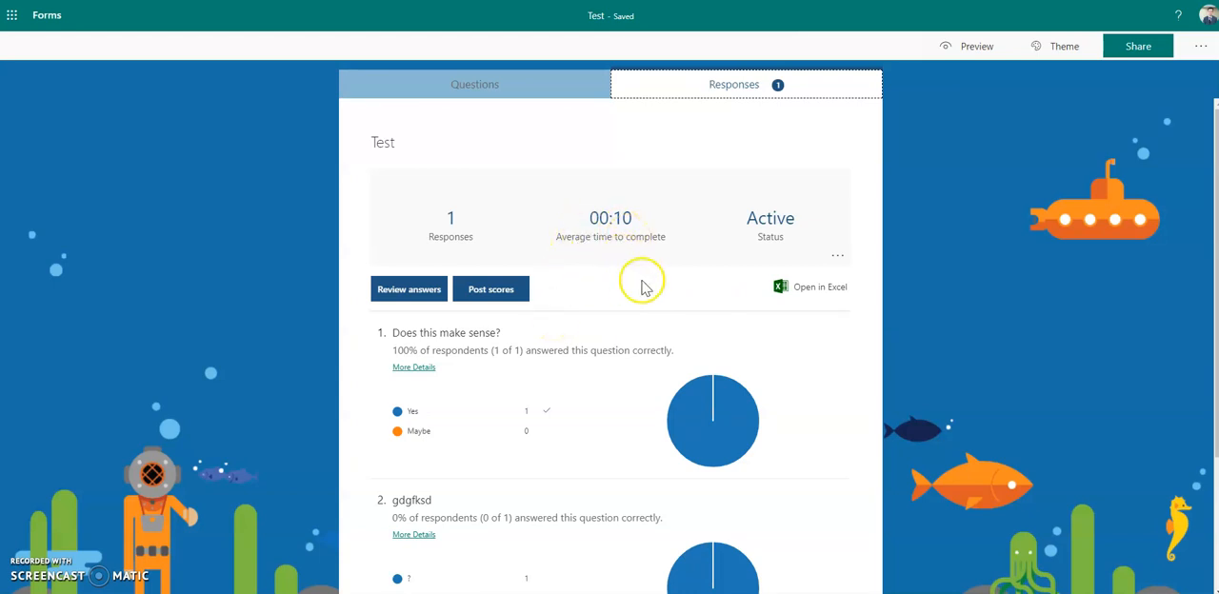
scroll(645, 278, "down", 3)
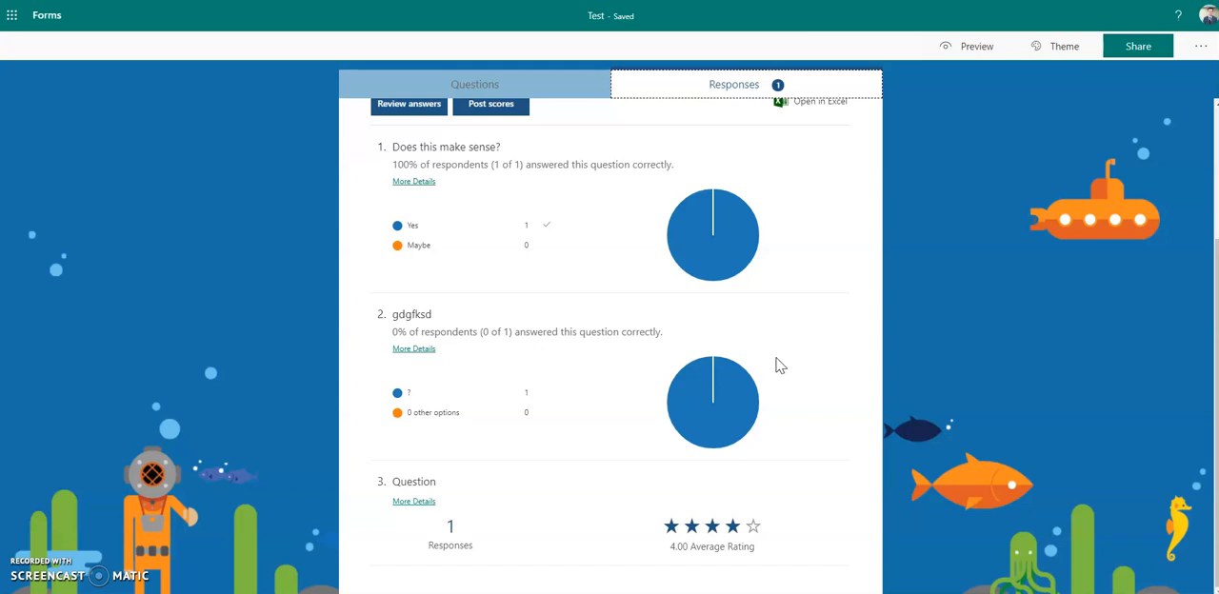
scroll(765, 355, "up", 3)
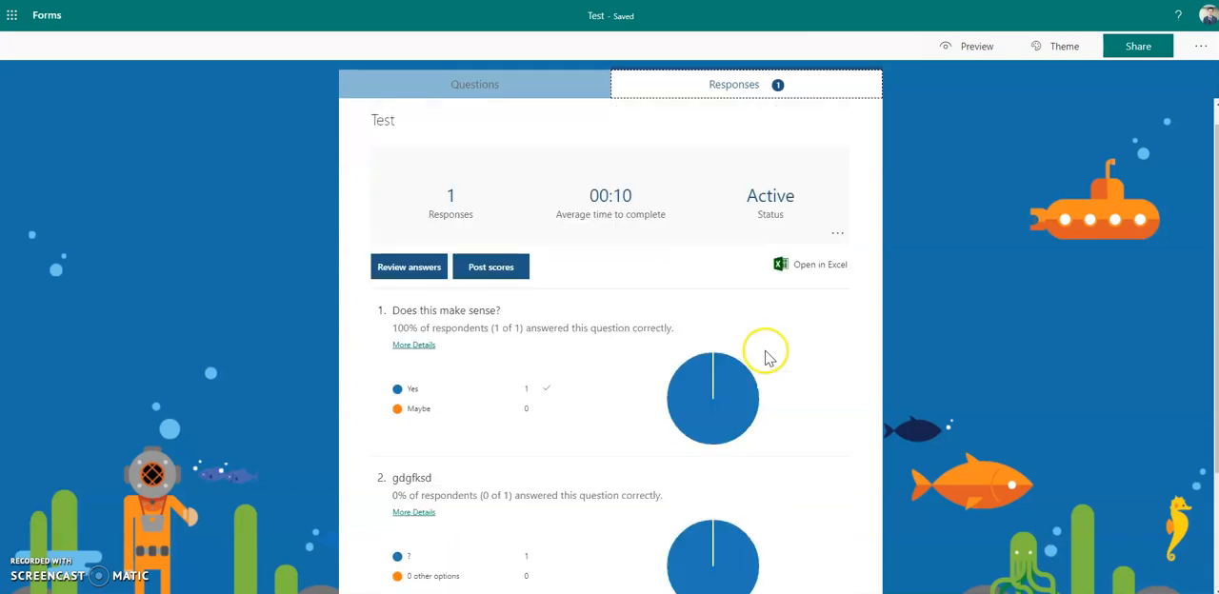
- Review the respondent's individual answers and points per question, and return to the response summary
left_click(409, 290)
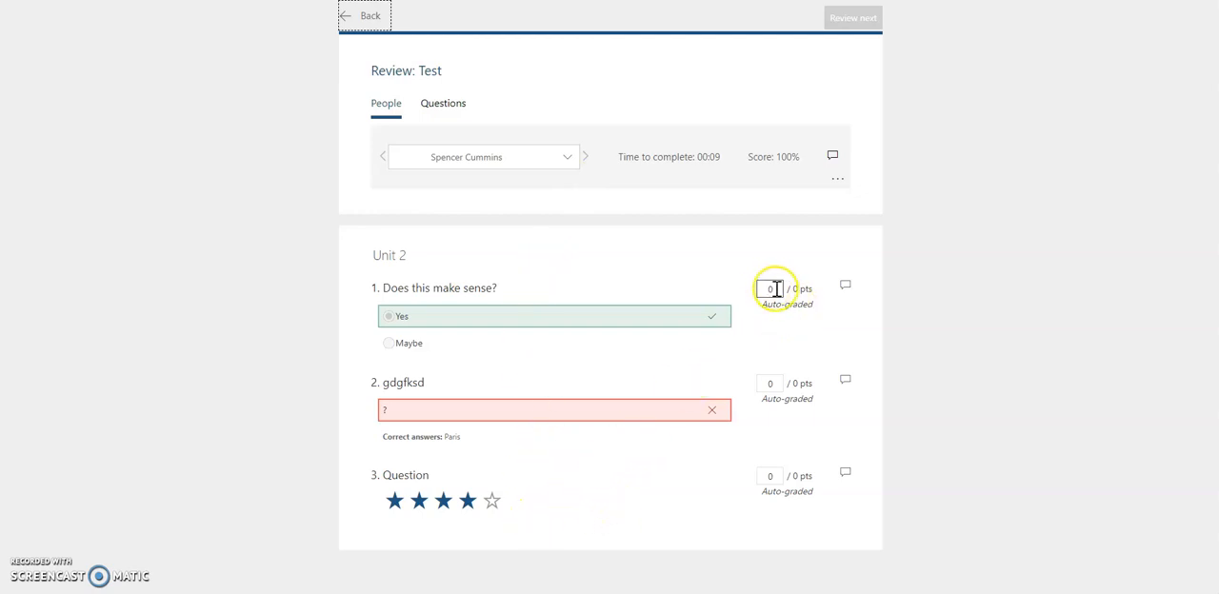
left_click(774, 383)
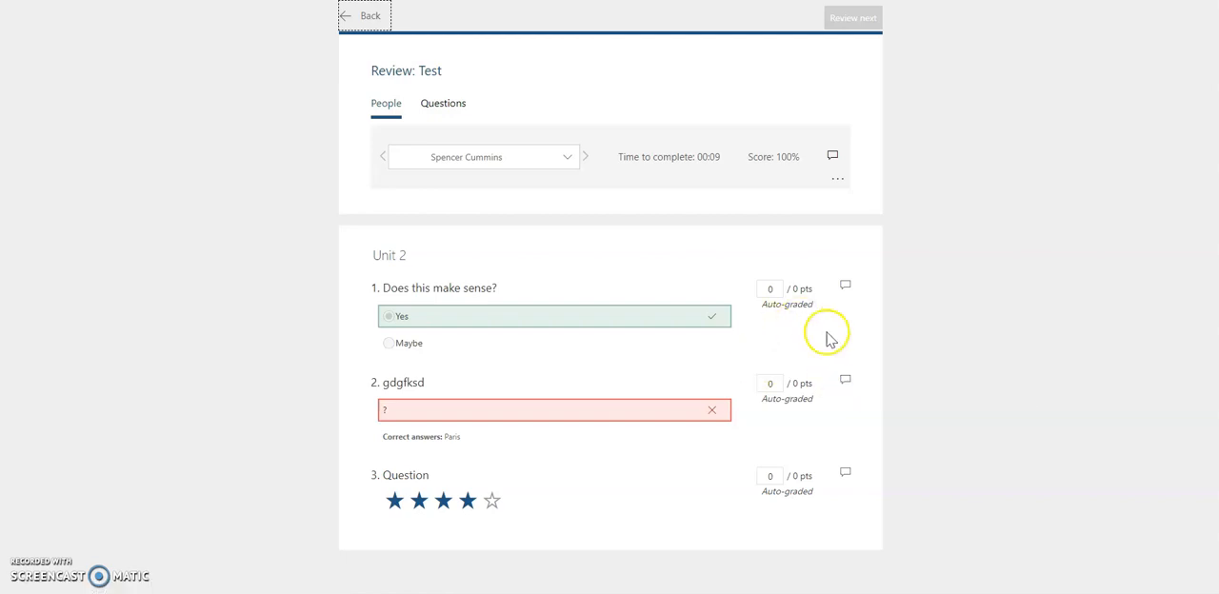
left_click(370, 19)
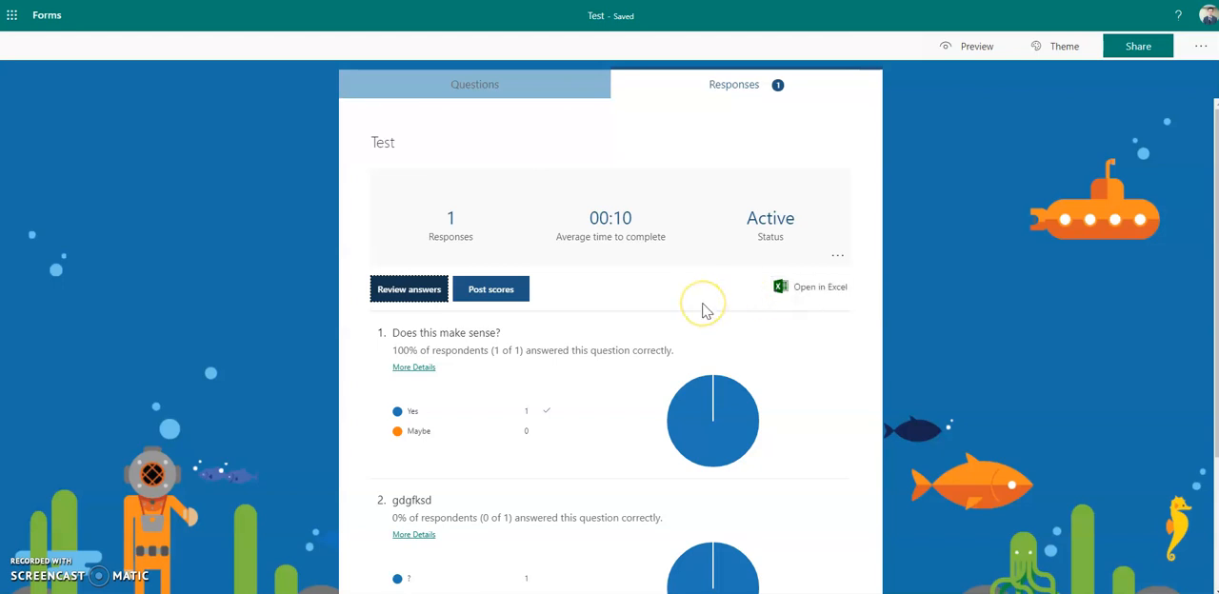
- Inspect the answer charts for the first two questions in the response summary
scroll(702, 311, "down", 3)
scroll(794, 328, "up", 3)
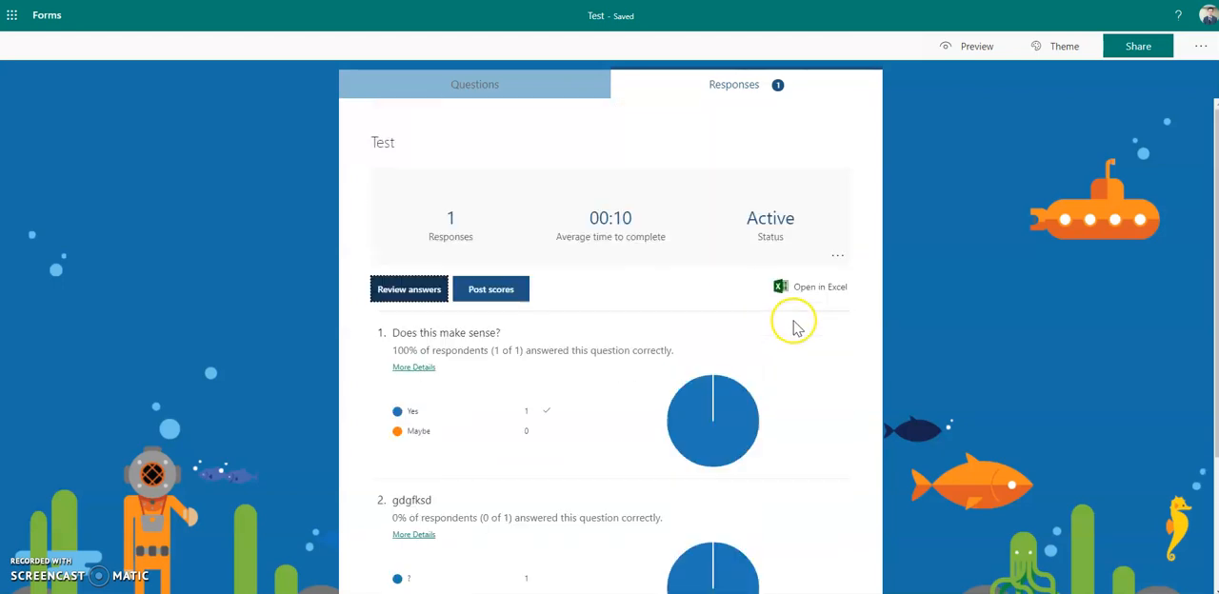
mouse_move(735, 438)
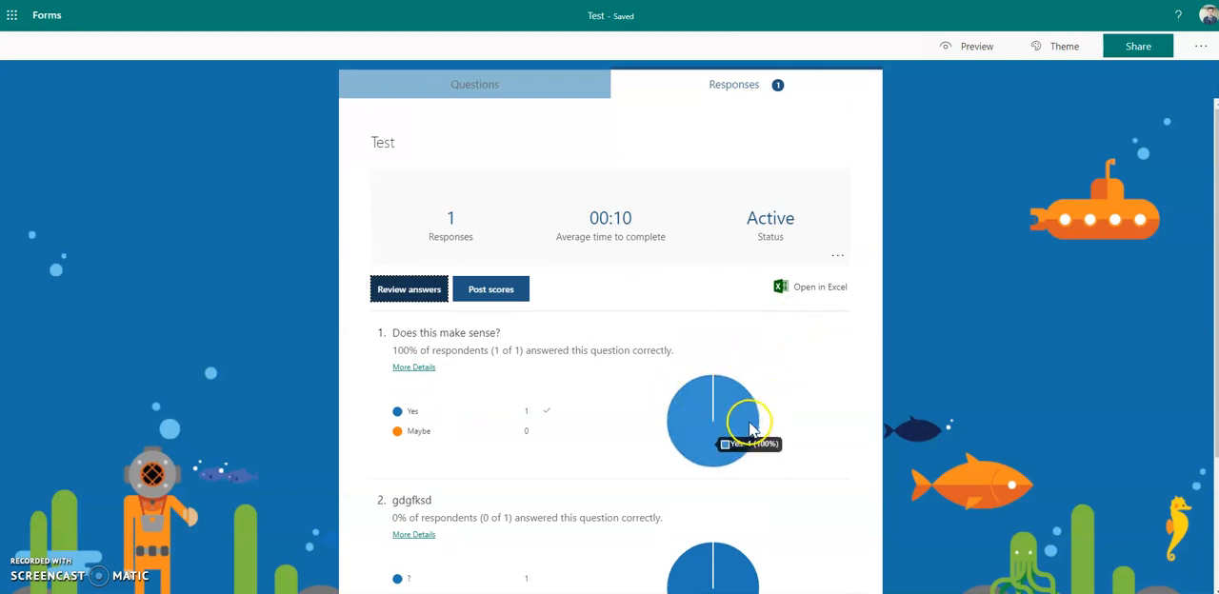
scroll(761, 419, "down", 3)
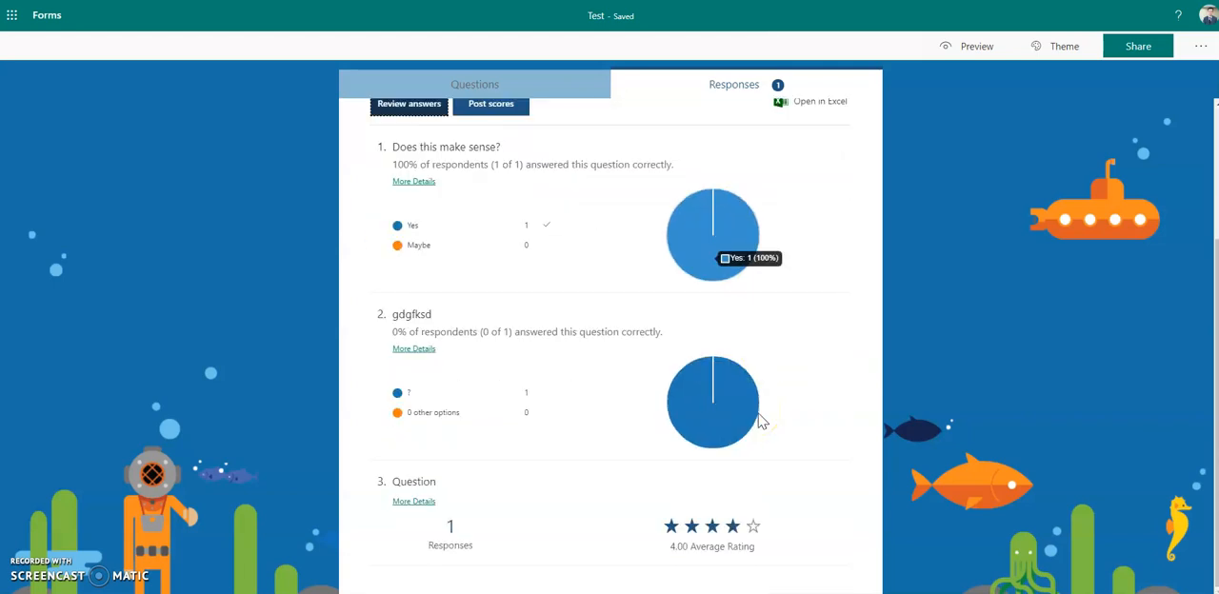
mouse_move(759, 421)
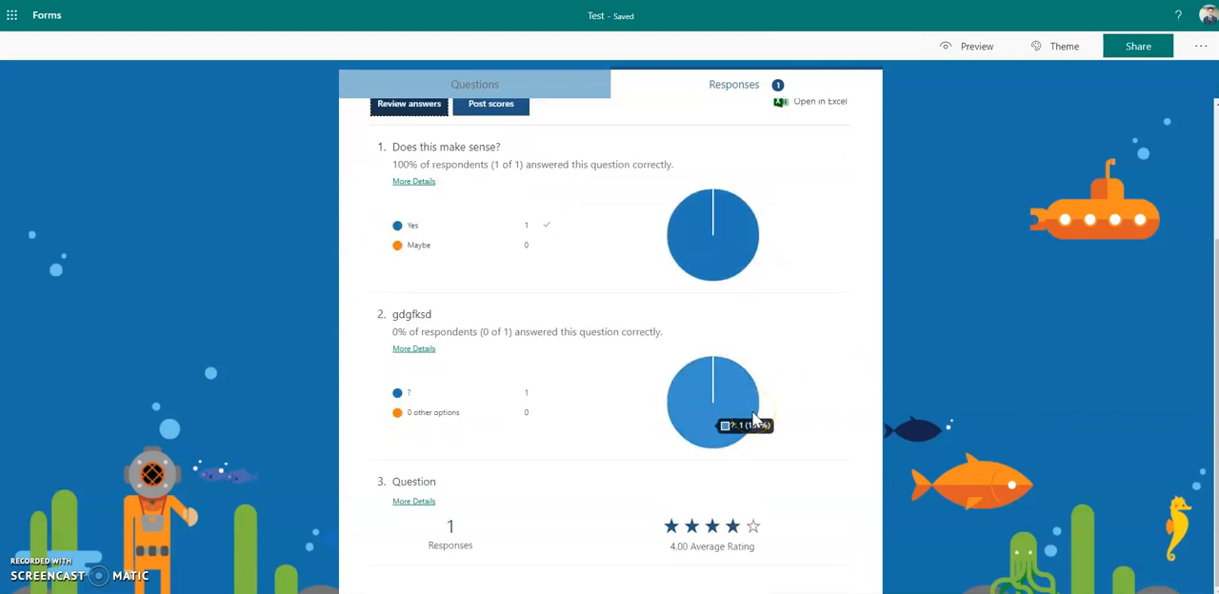